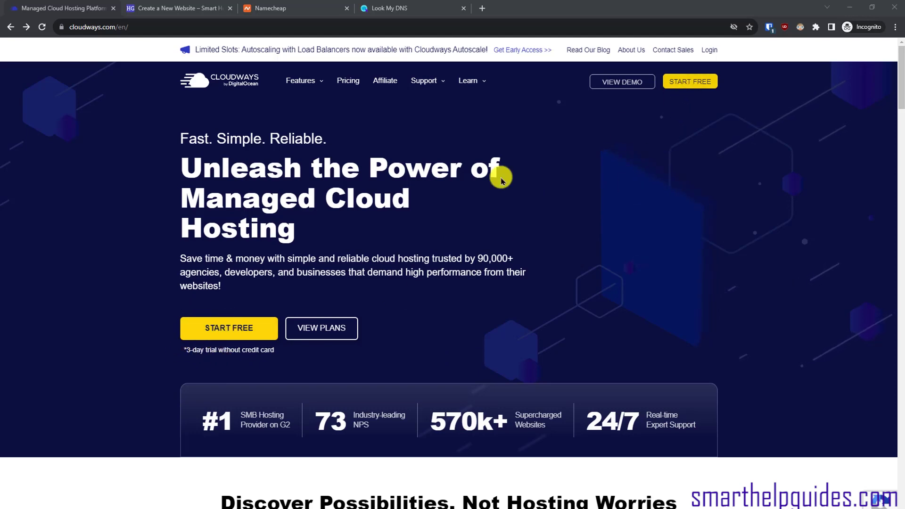
Step: Start the free sign-up and fill in the name, e-mail and password fields, choosing Freelance Developer/Designer and $0 - $50 (USD) monthly spending
left_click(220, 328)
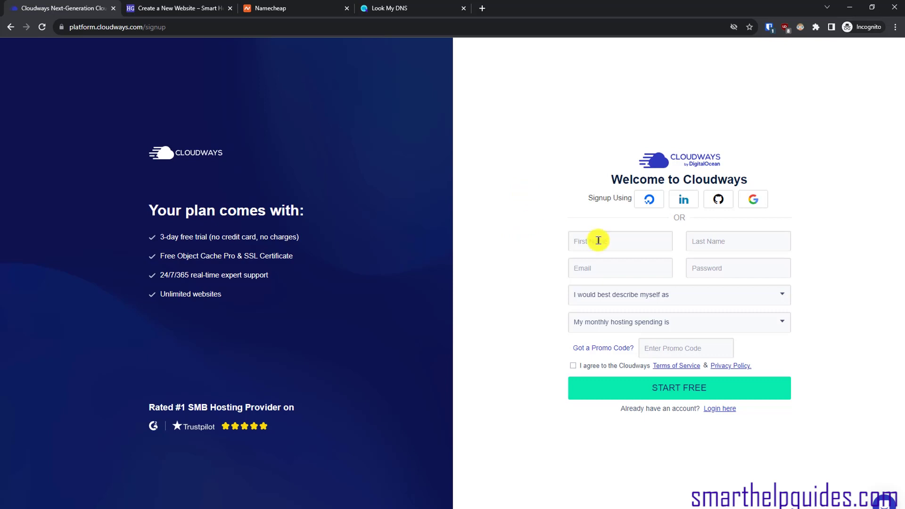
left_click(620, 246)
type("Smart")
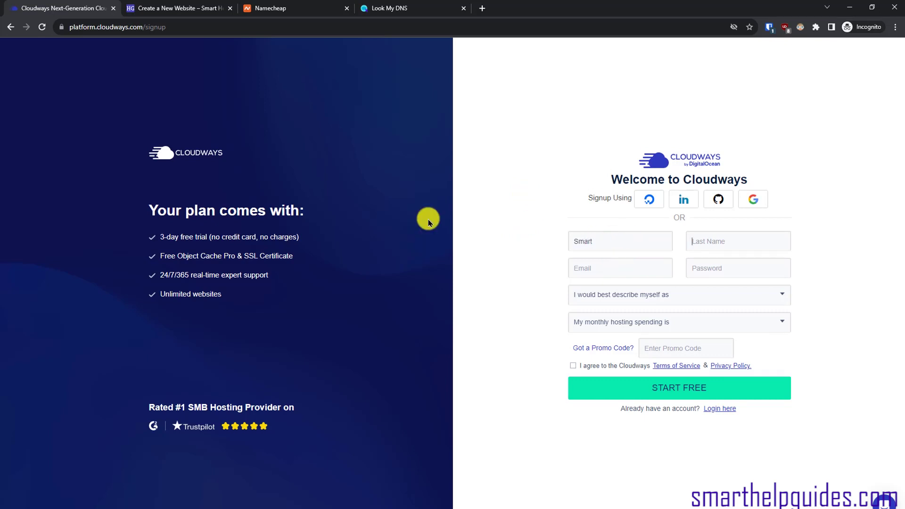
type("Demo")
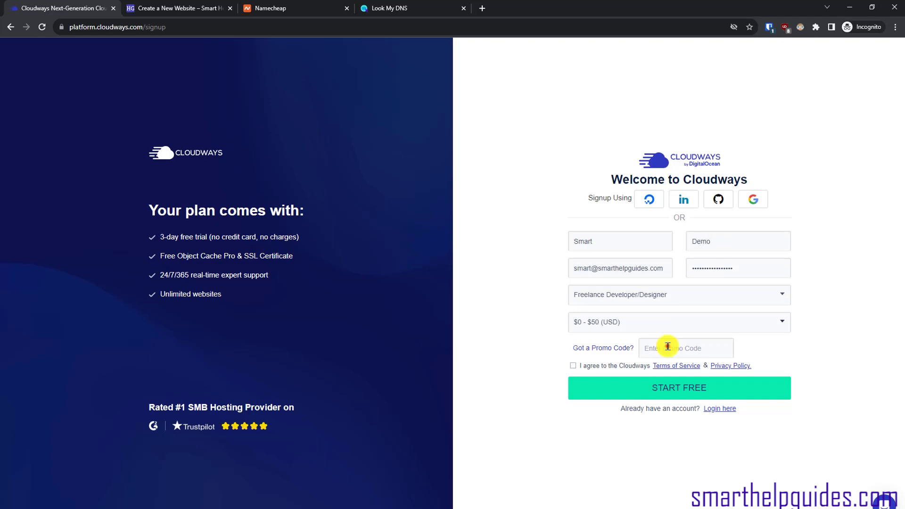
Step: Enter the promo code SMART10 in the sign-up form and agree to the terms of service and privacy policy
left_click(668, 346)
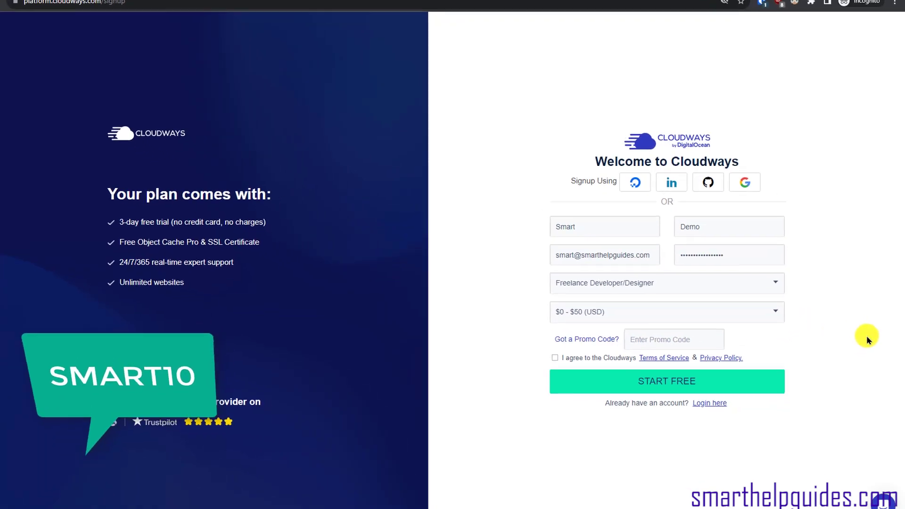
type("SMART")
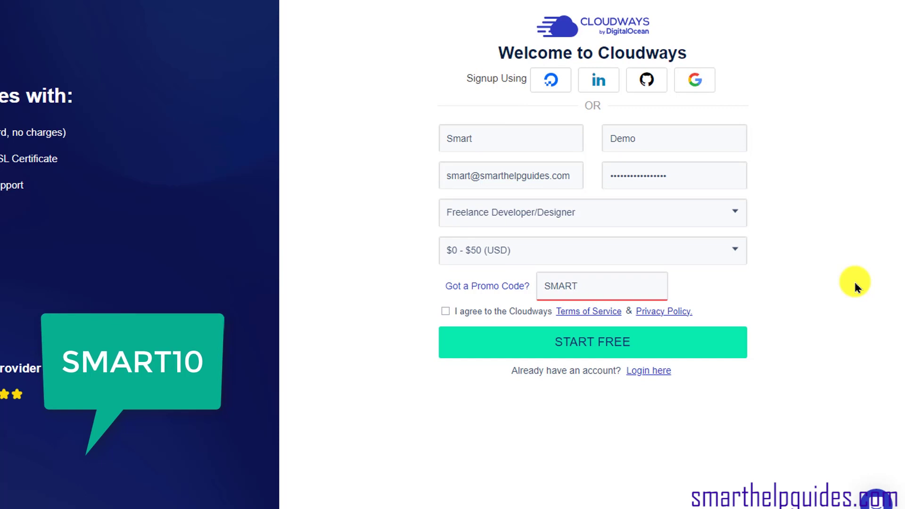
type("10")
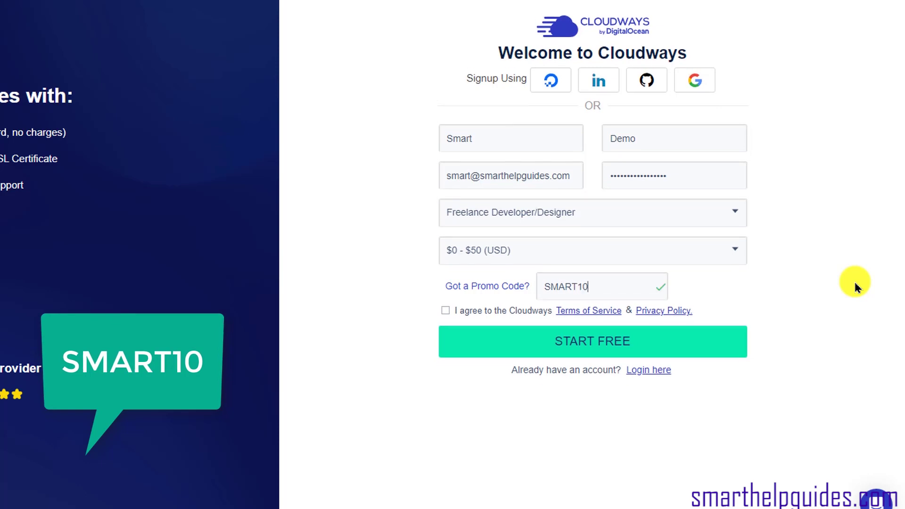
left_click(856, 285)
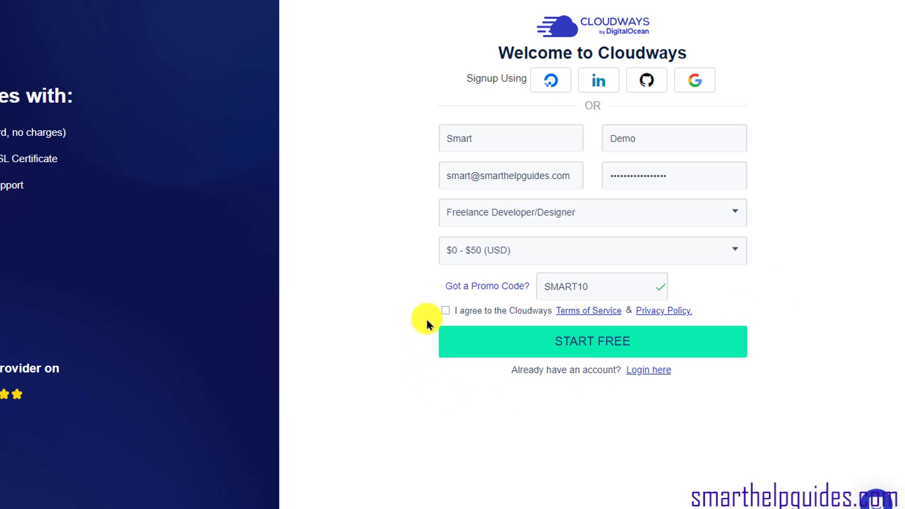
left_click(445, 310)
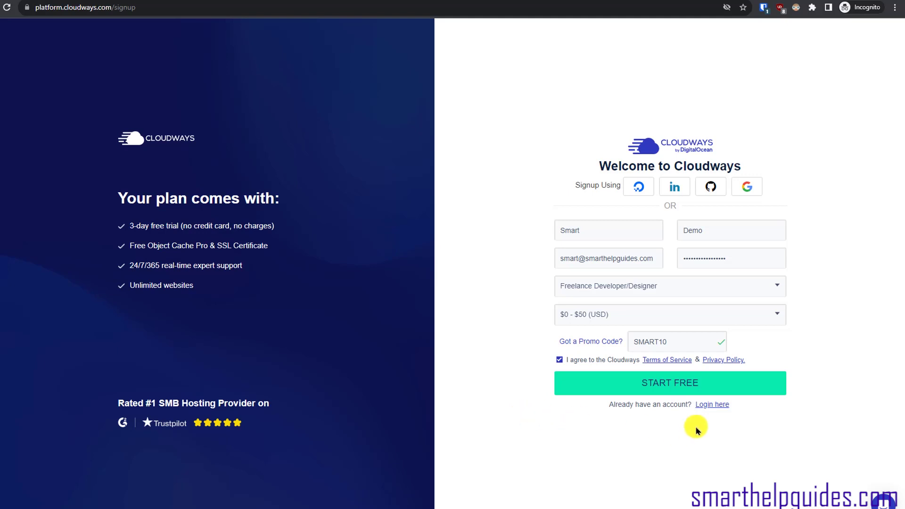
Step: Log in with an existing account and start launching the first managed server
left_click(716, 404)
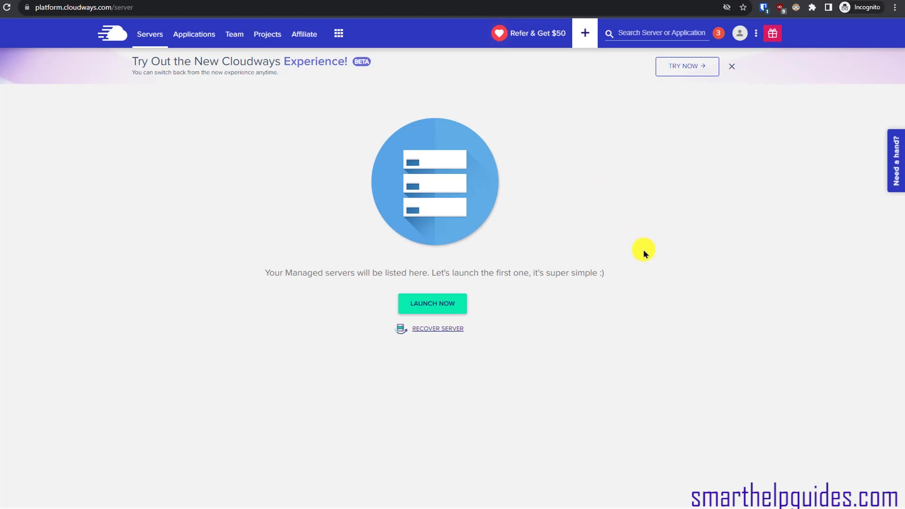
left_click(436, 303)
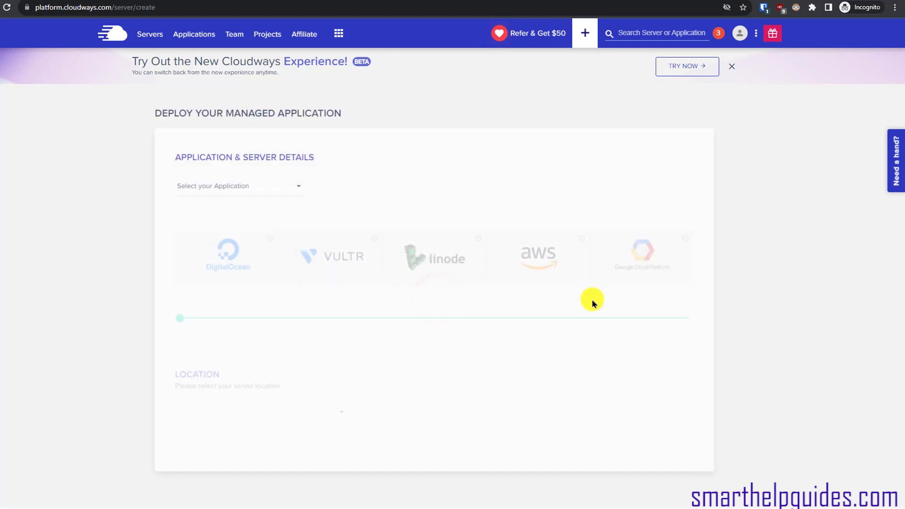
Step: Look through the available applications for the new server and choose Astra Pro
left_click(263, 187)
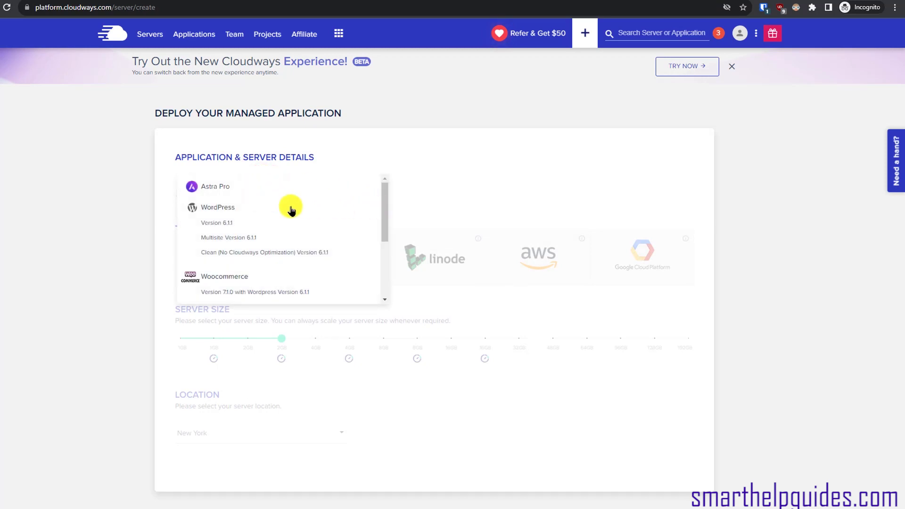
left_click(386, 229)
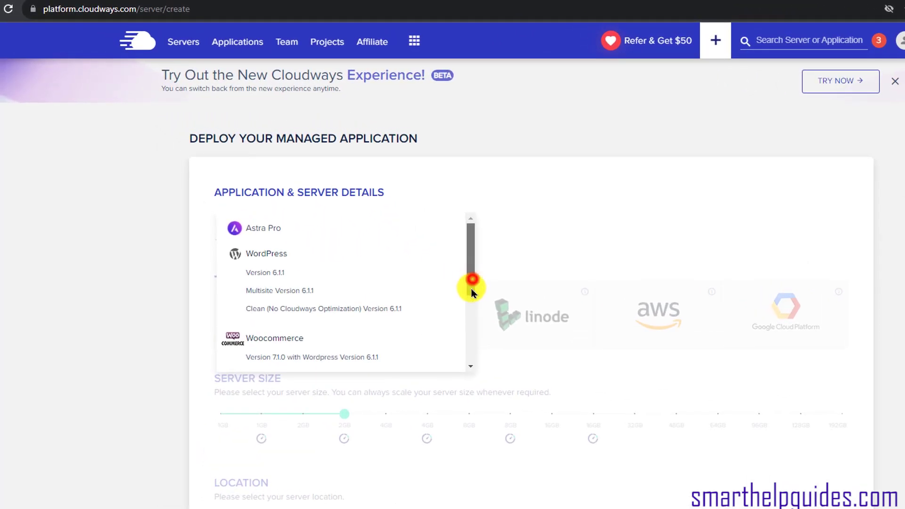
left_click_drag(471, 292, 414, 236)
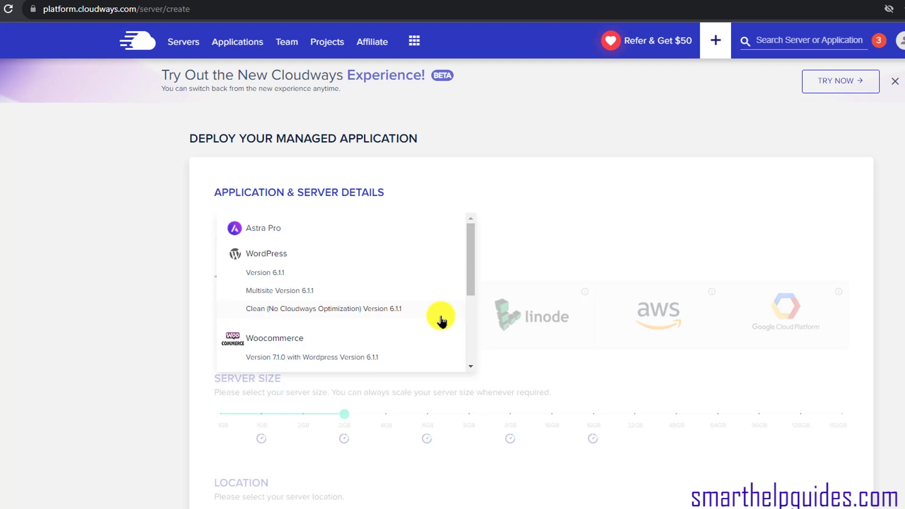
left_click_drag(470, 273, 474, 313)
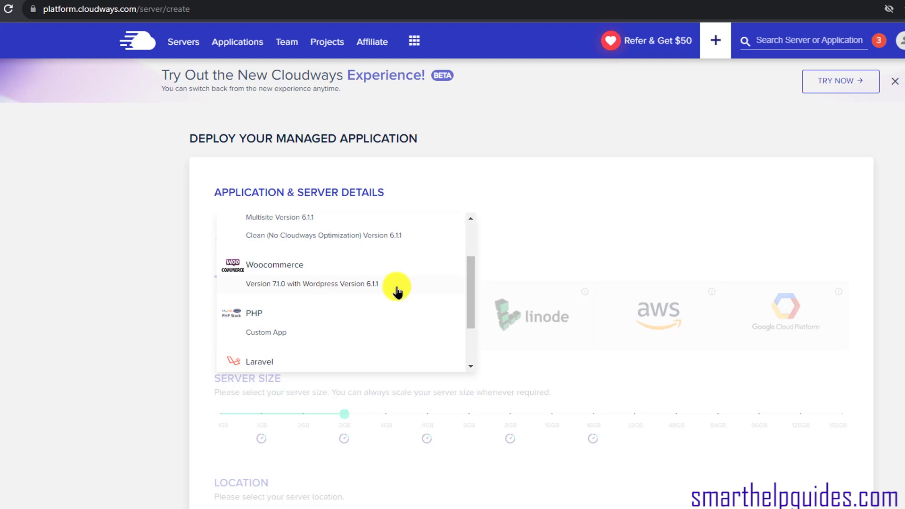
left_click_drag(467, 298, 473, 244)
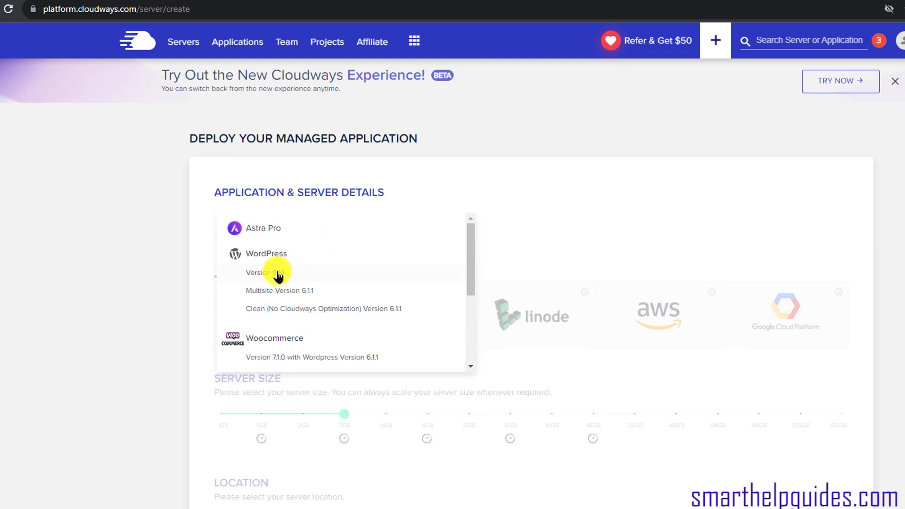
left_click(272, 229)
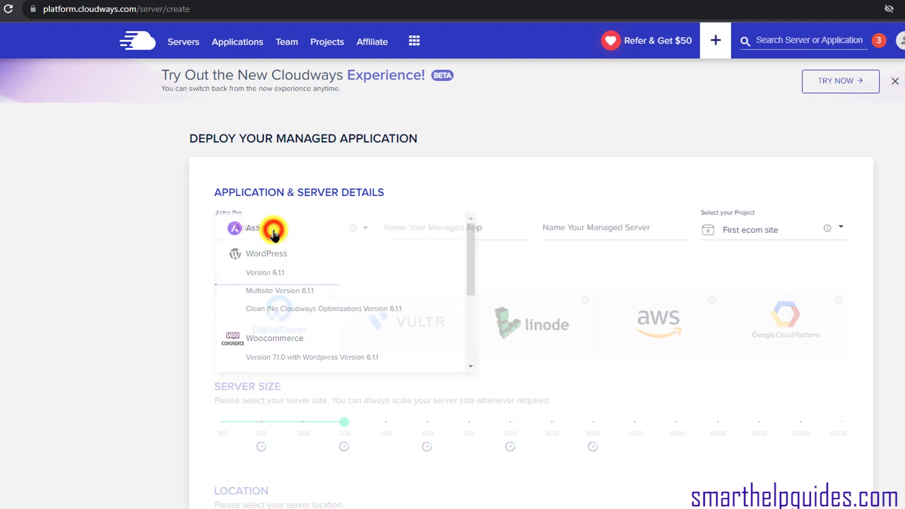
Step: Name the managed app "Demo Tut" and the server "Server1.demo", and assign them to the project "First ecom site"
left_click(415, 227)
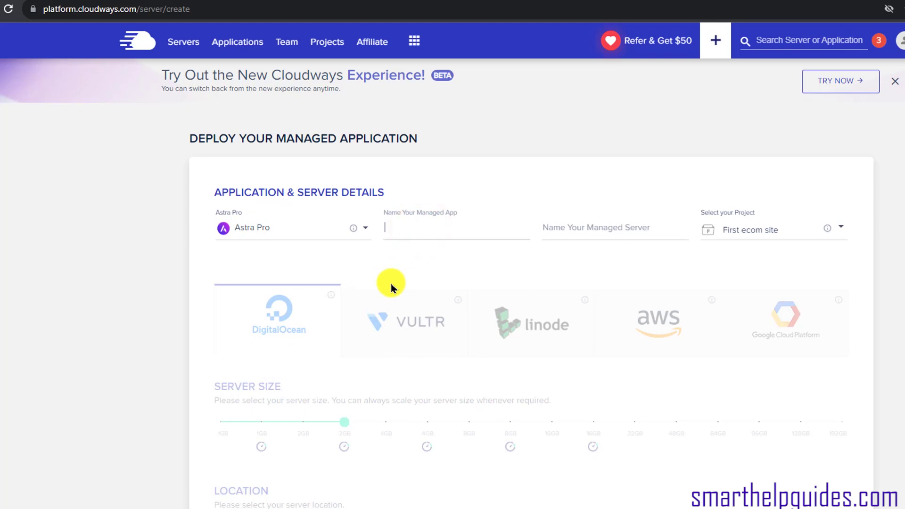
type("Demo Tut")
key("Tab")
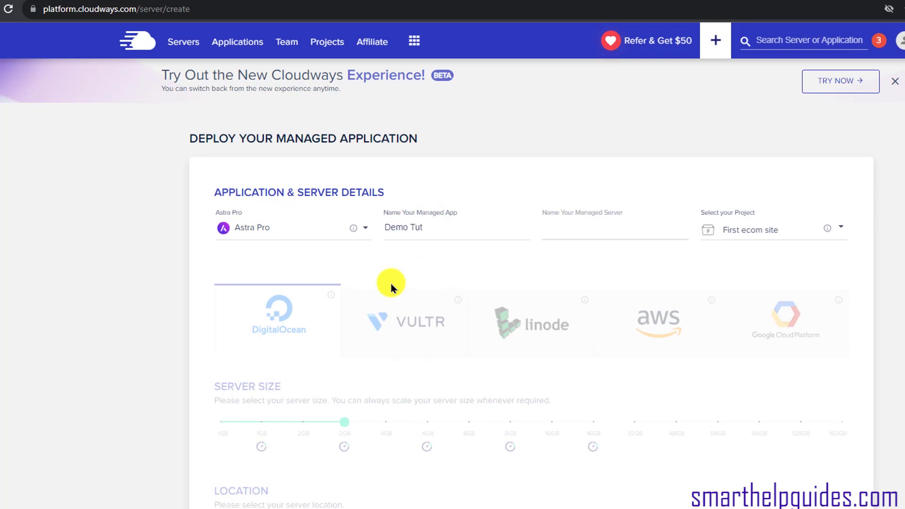
type("Server1.demo")
left_click(766, 230)
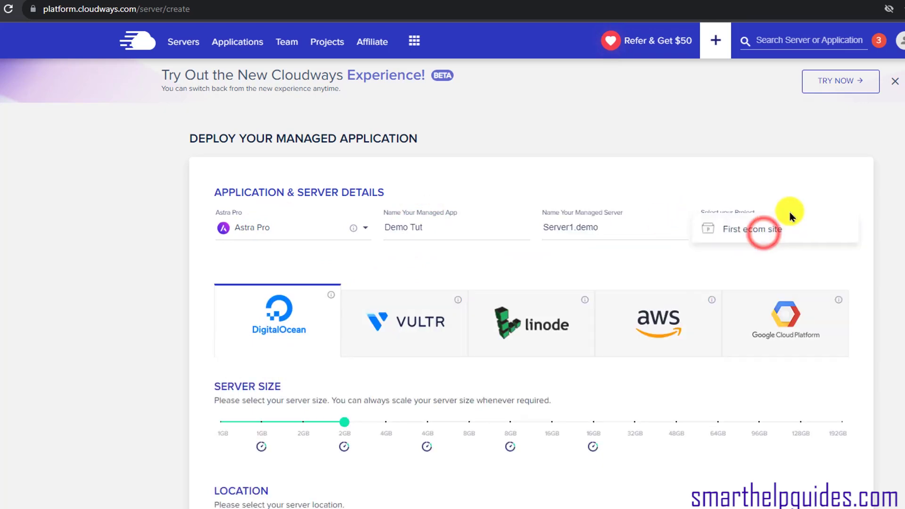
left_click(752, 229)
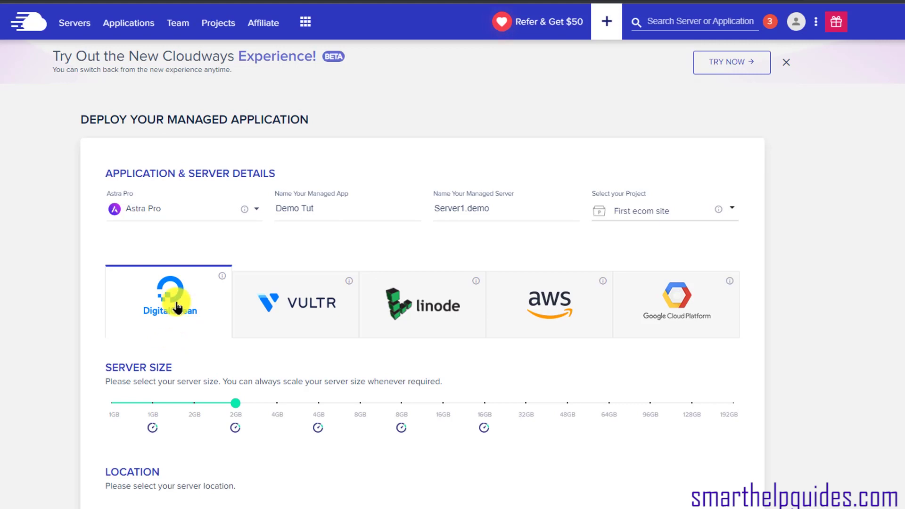
Step: Compare the prices of the two 1GB DigitalOcean server sizes, ending on the basic 1GB option
left_click(125, 403)
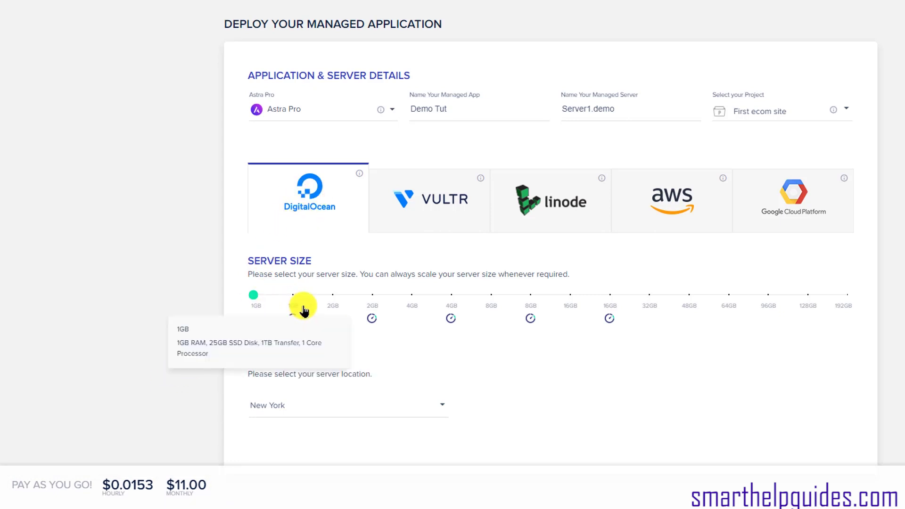
left_click(292, 296)
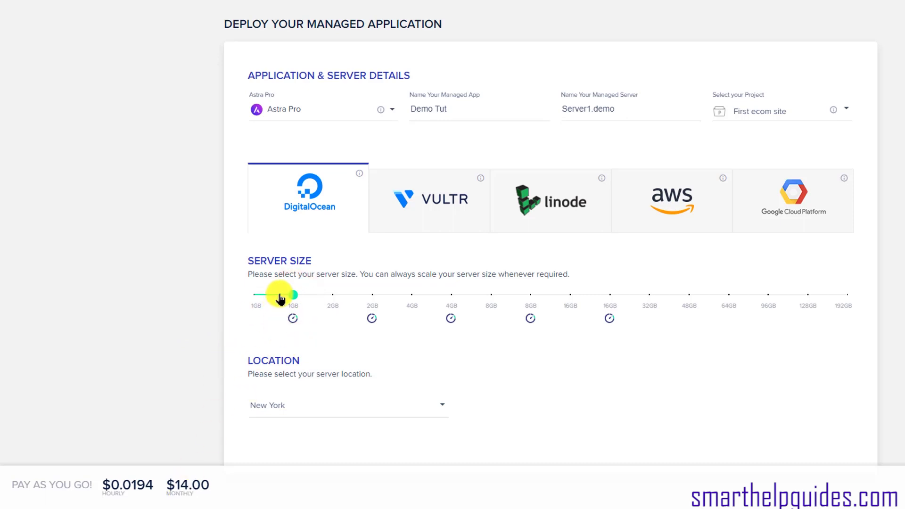
left_click(256, 299)
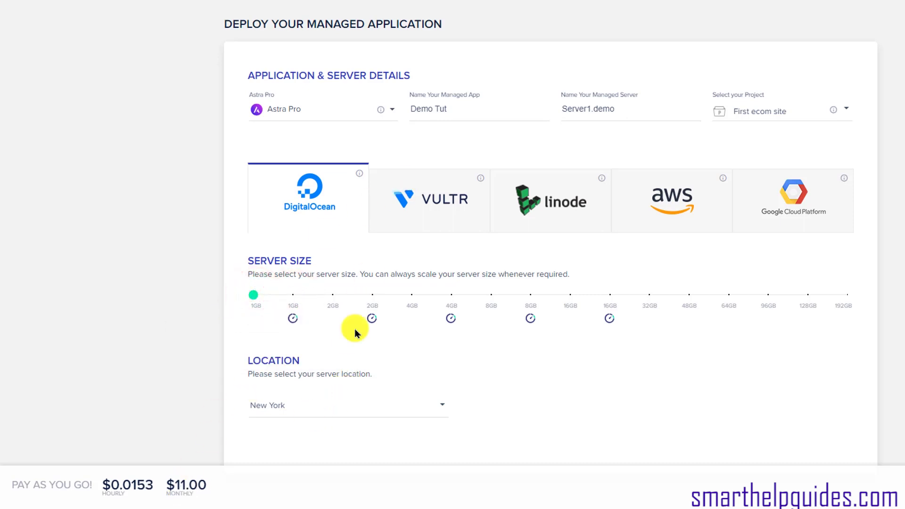
Step: Try Vultr as the cloud provider and compare its High Frequency and Standard plans at the 1GB size
left_click(414, 202)
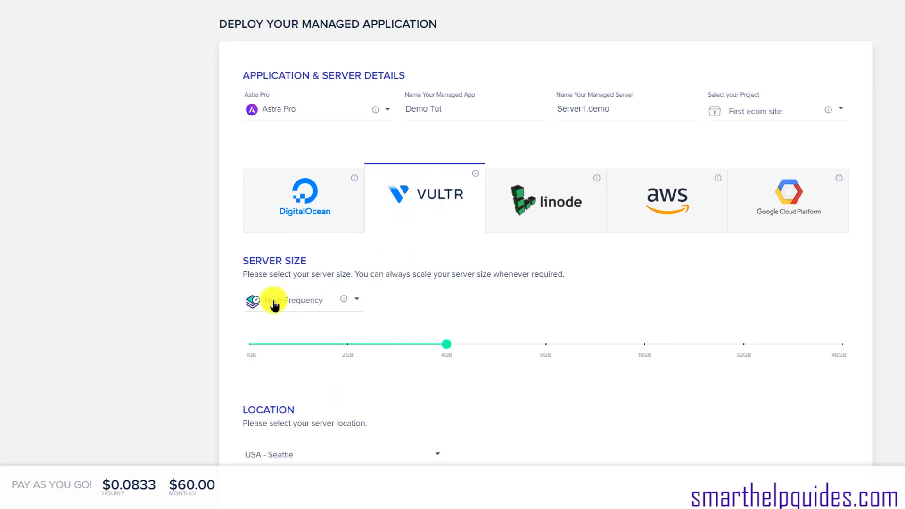
left_click(260, 344)
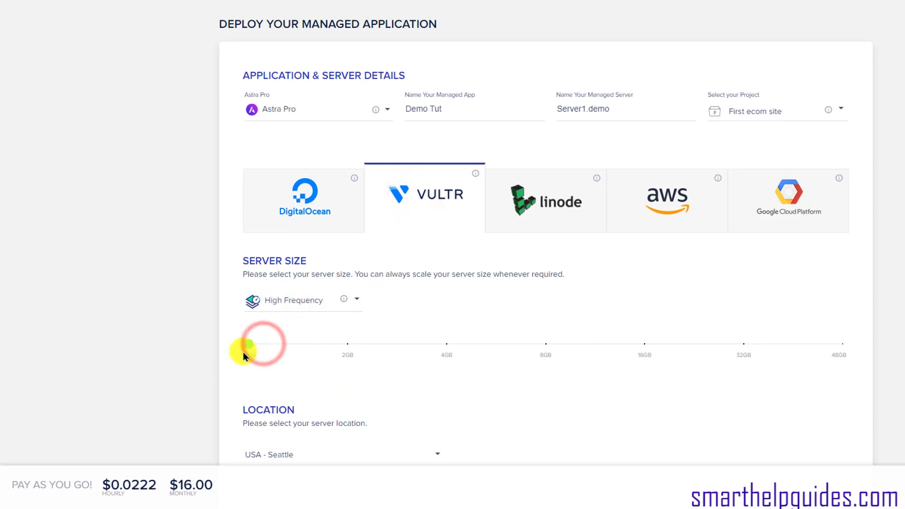
left_click(290, 300)
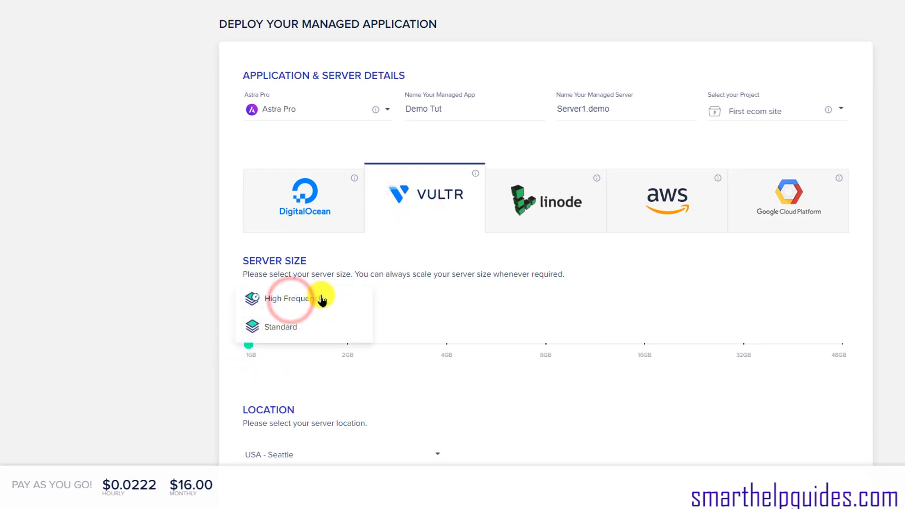
left_click(278, 328)
left_click(264, 342)
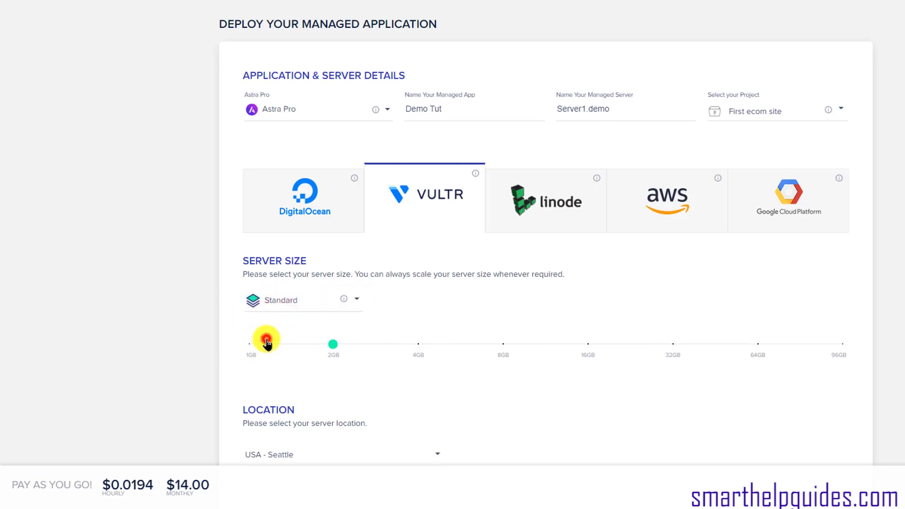
Step: Switch the cloud provider back to DigitalOcean and select the basic 1GB server size
left_click(314, 213)
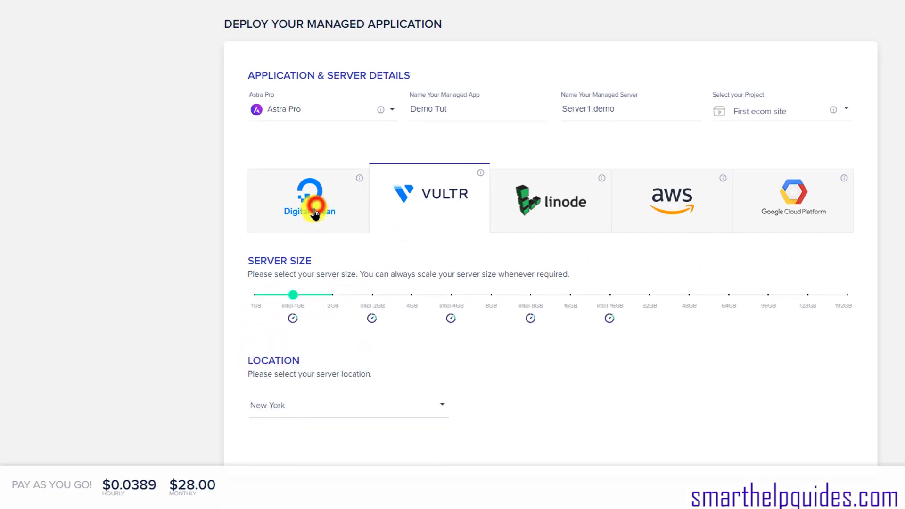
left_click(257, 297)
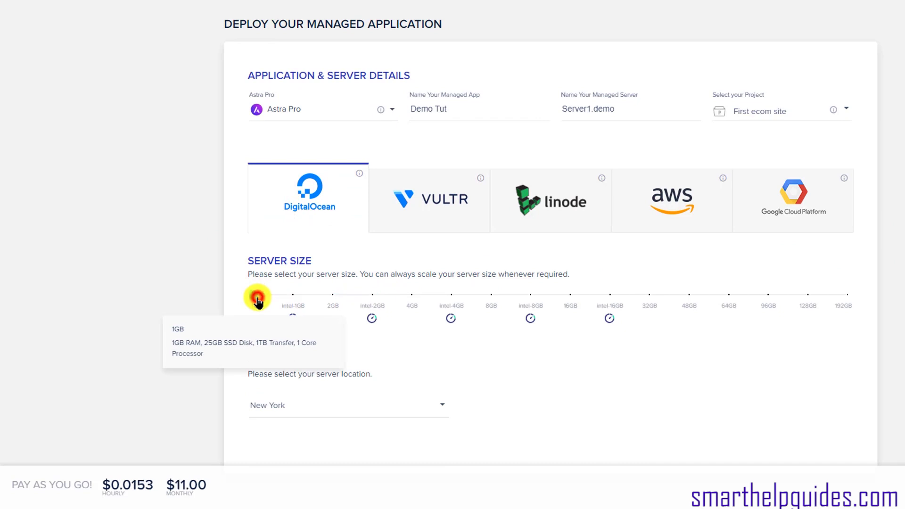
Step: Set the server location to Singapore and launch the server
left_click(283, 414)
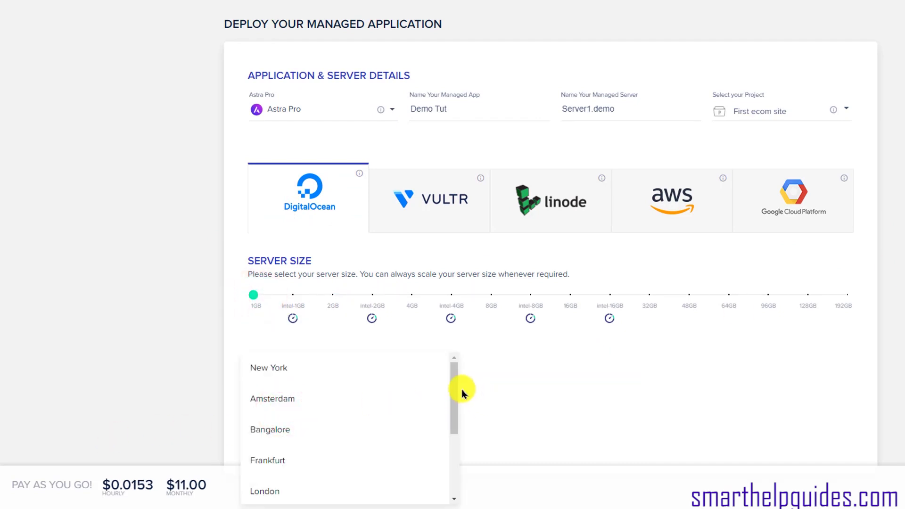
mouse_move(459, 391)
left_mouse_down()
mouse_move(464, 457)
mouse_move(460, 382)
left_mouse_up()
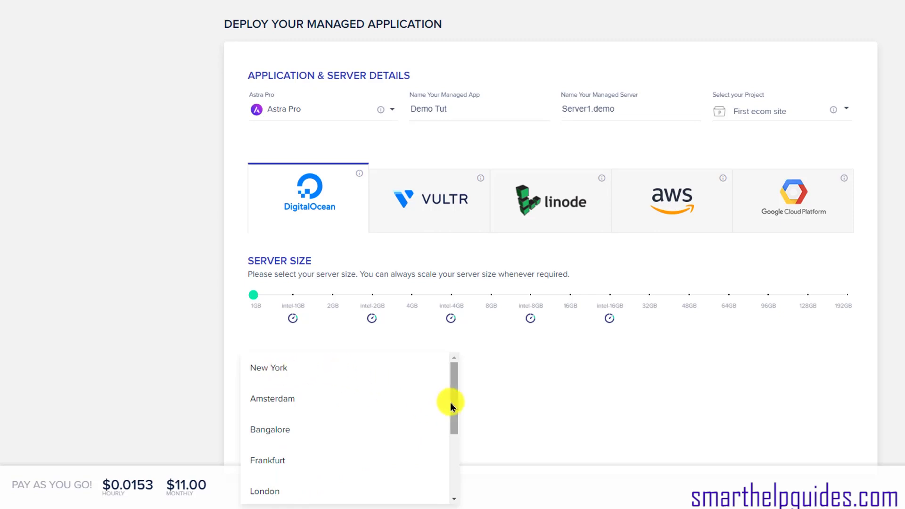
left_click_drag(450, 406, 461, 486)
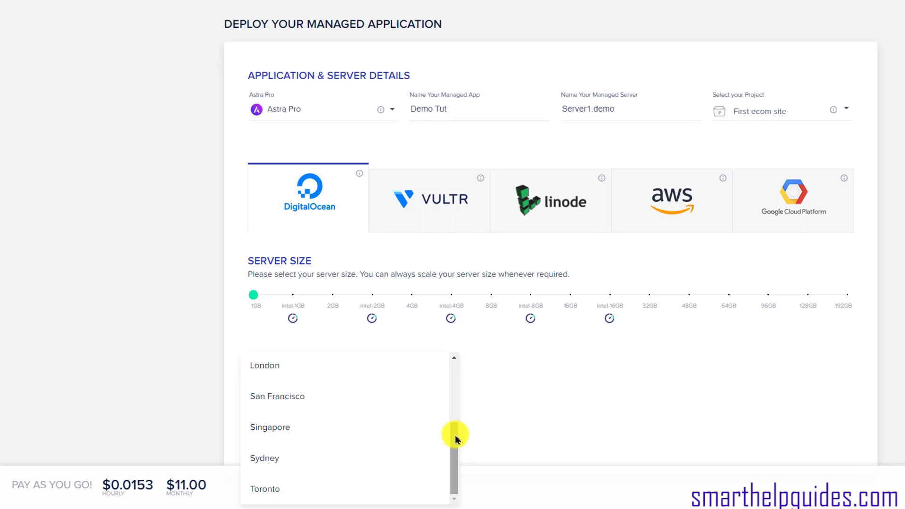
left_click(287, 425)
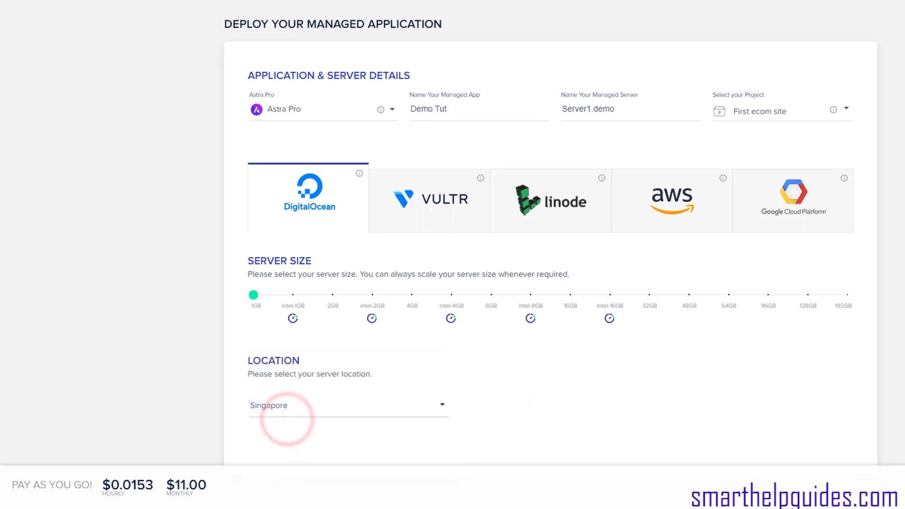
left_click(729, 418)
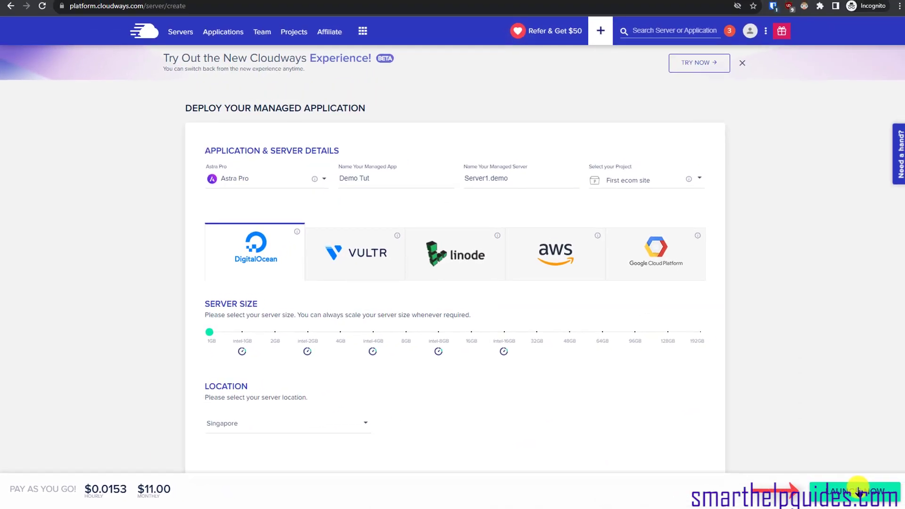
left_click(859, 492)
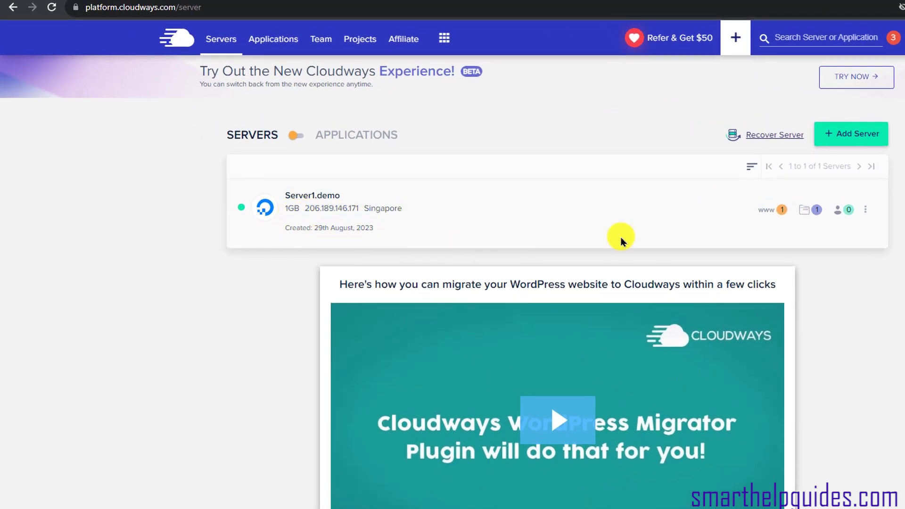
Step: Open the access details of the Demo Tut application on Server1.demo and launch its live site and WordPress admin panel
left_click(775, 211)
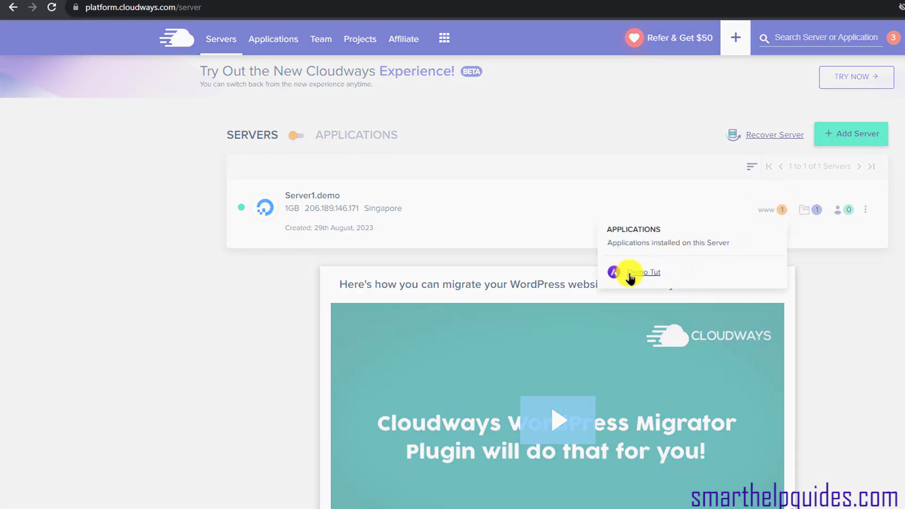
left_click(641, 273)
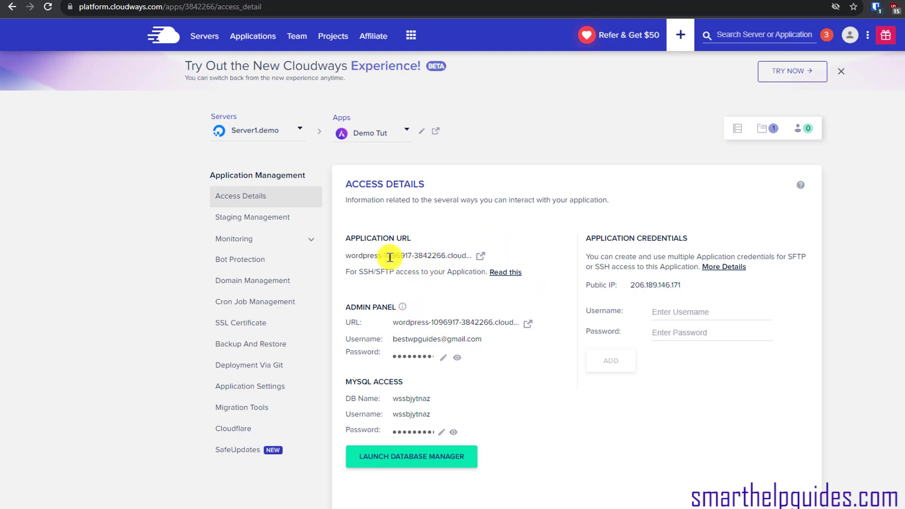
left_click(480, 257)
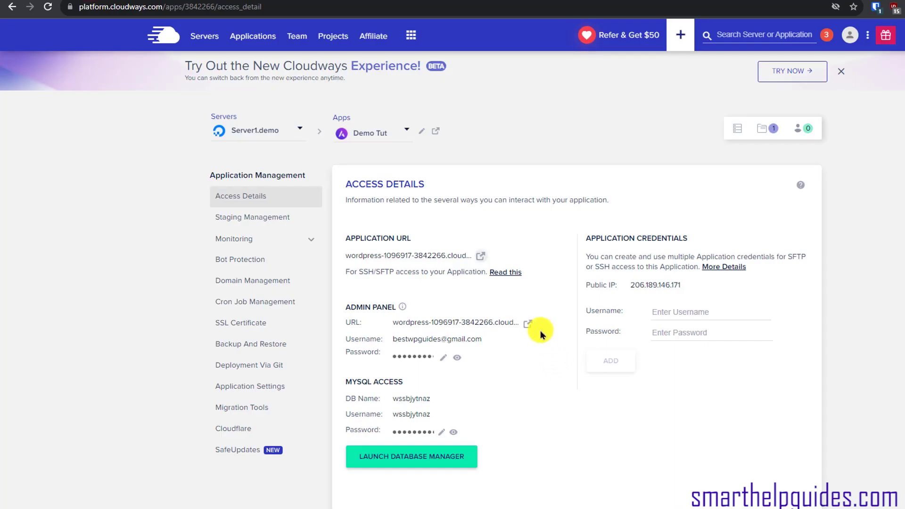
left_click(527, 325)
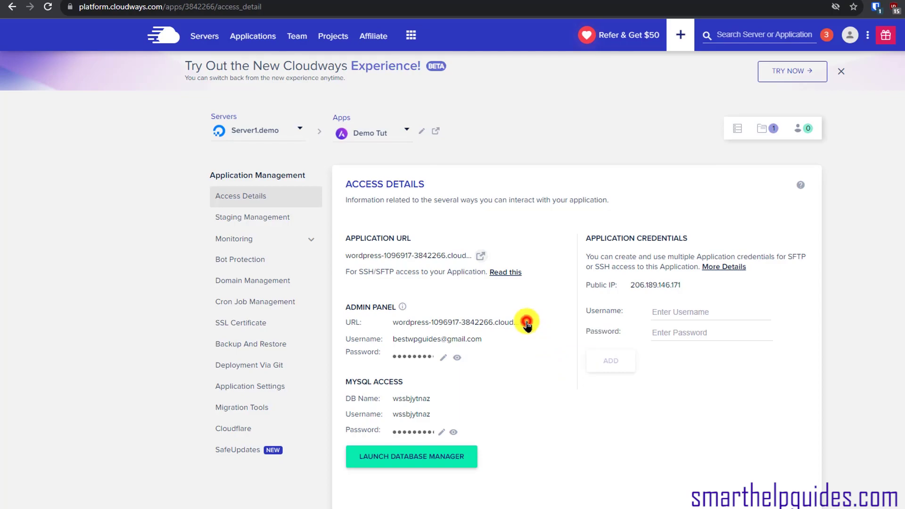
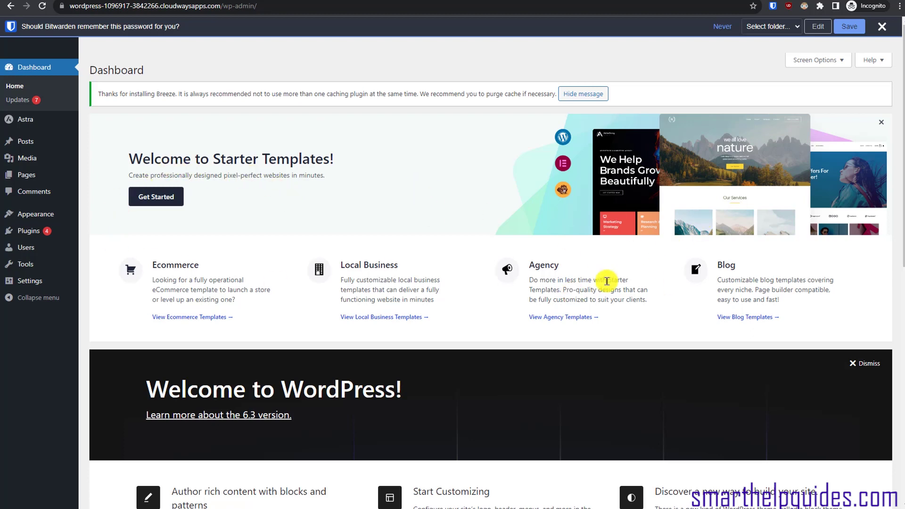
Step: View the live site's front page and Sample Page, and return to the WordPress dashboard
mouse_move(36, 22)
left_click(36, 42)
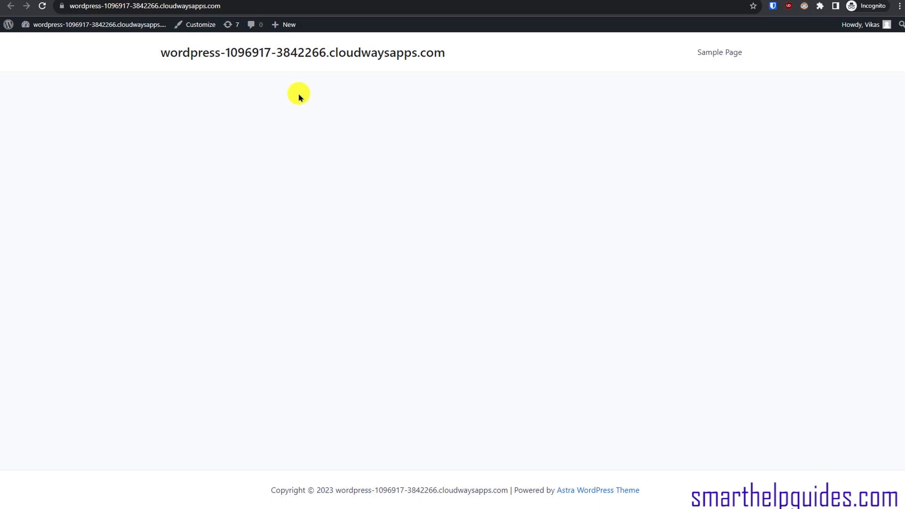
left_click(708, 49)
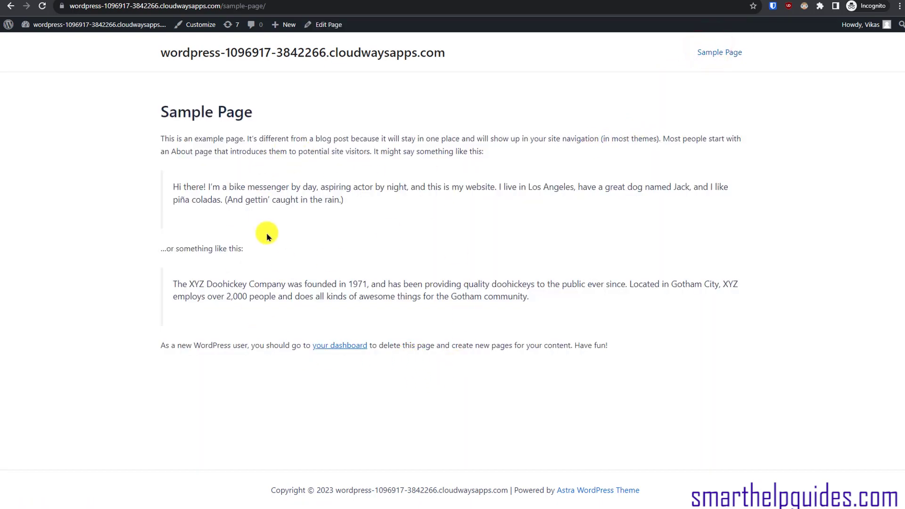
left_click(117, 25)
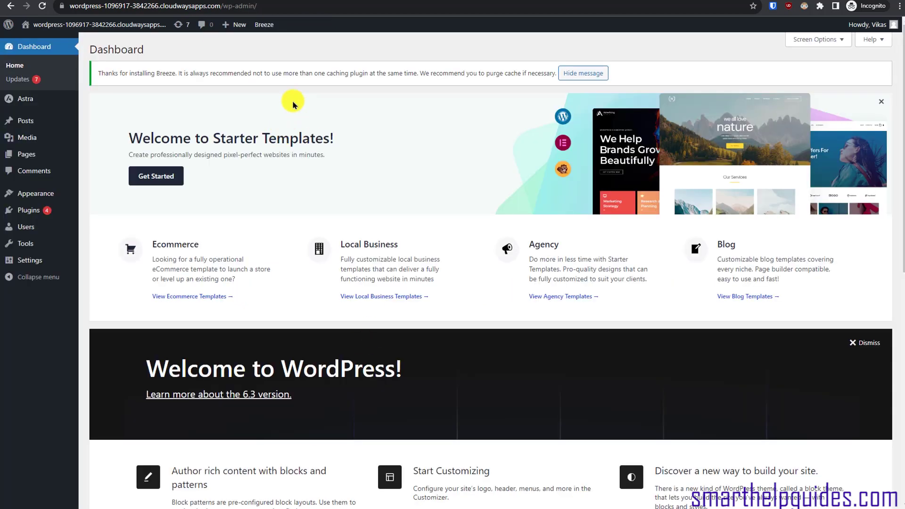
Step: Look over the Breeze caching options and the Breeze notice on the WordPress dashboard
mouse_move(264, 28)
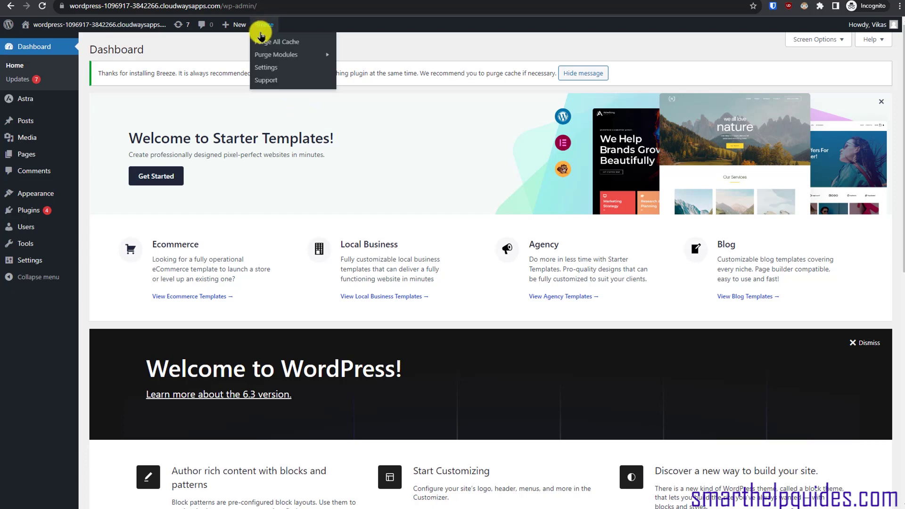
mouse_move(271, 54)
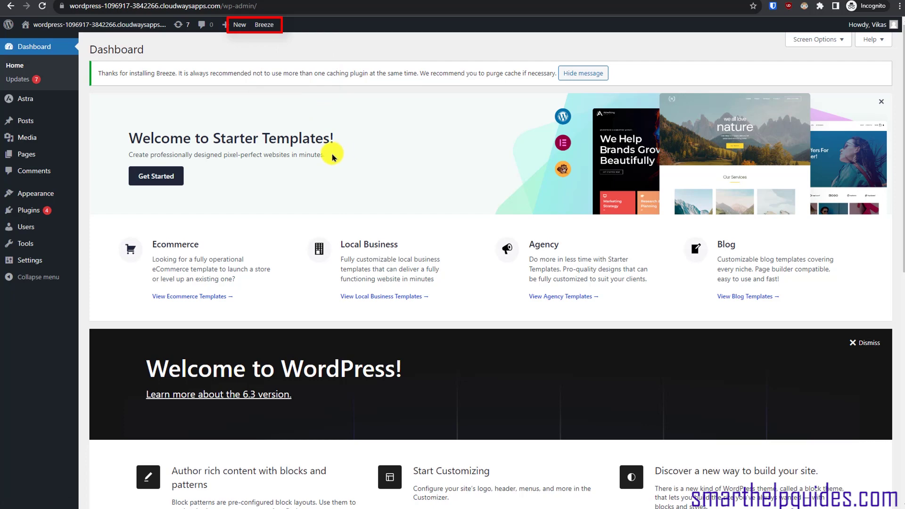
left_click_drag(94, 73, 244, 90)
left_click(313, 77)
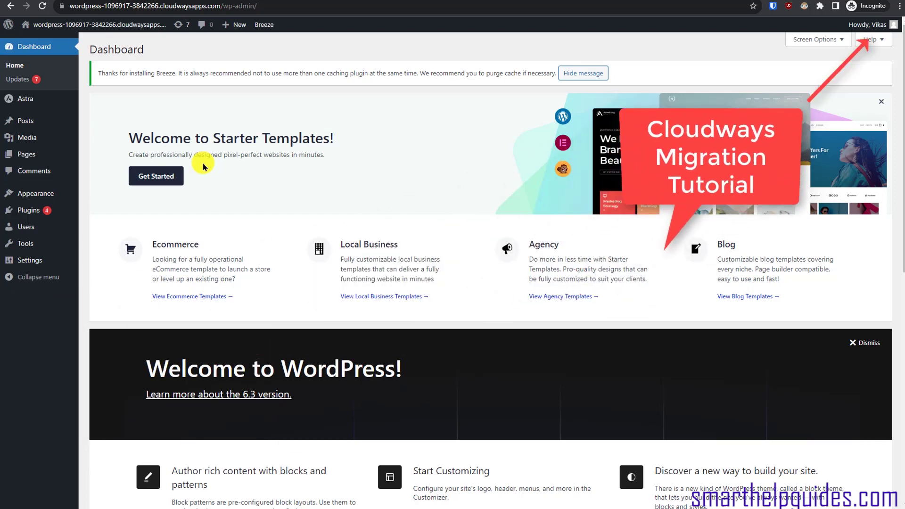
Step: View the Starter Templates library and return to the main wp-admin dashboard address
left_click(156, 176)
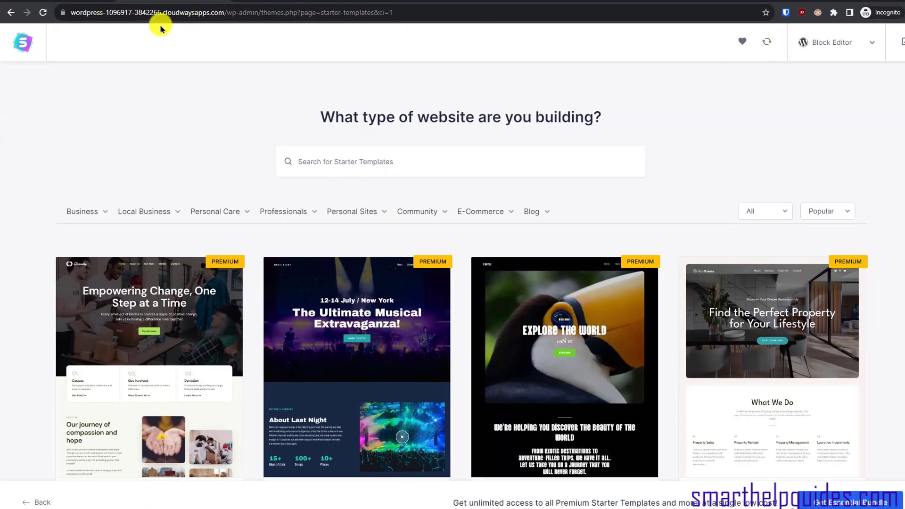
left_click_drag(258, 15, 610, 45)
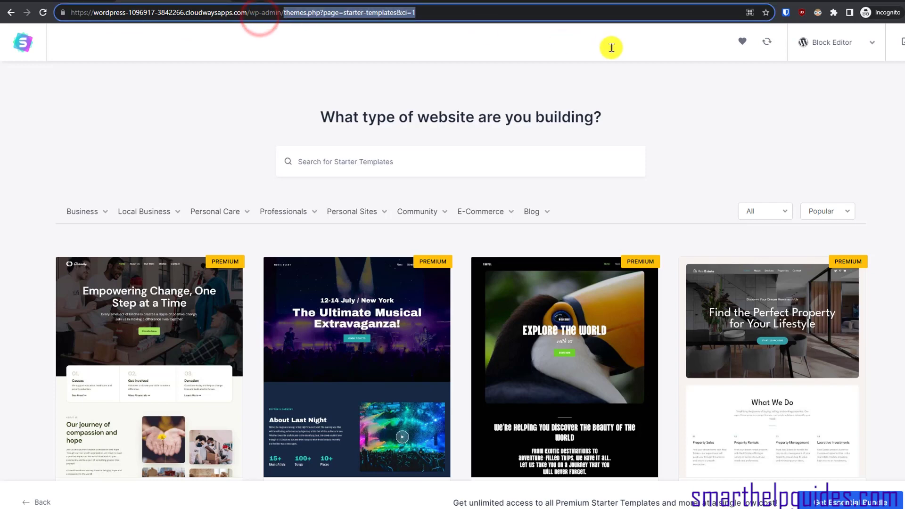
key("BackSpace")
key("Return")
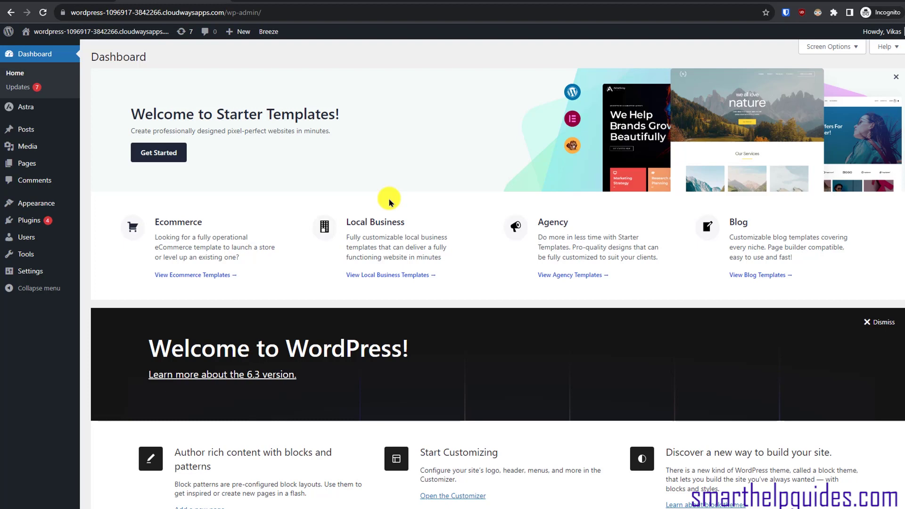
Step: Search for domainstore.site from the Smart Help Guides domain page and refine the Namecheap search to domainstore11.site
left_click(572, 5)
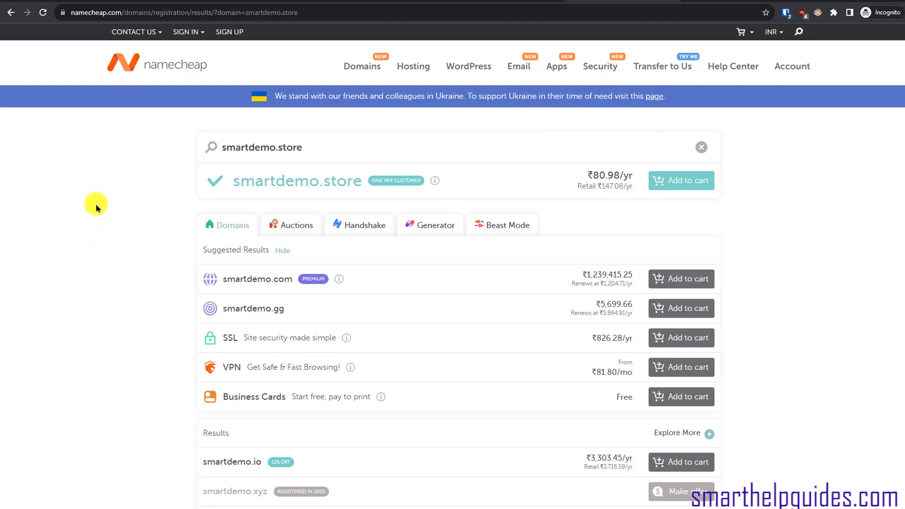
left_click(164, 66)
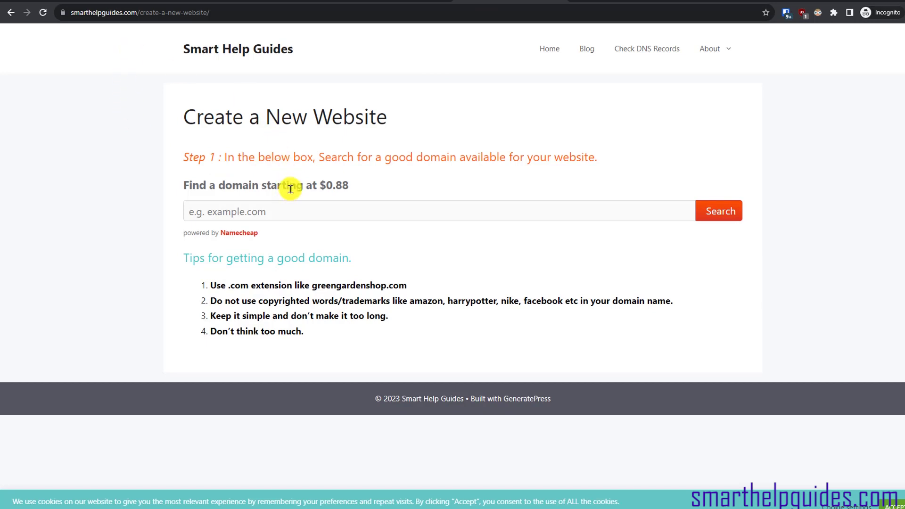
left_click(268, 209)
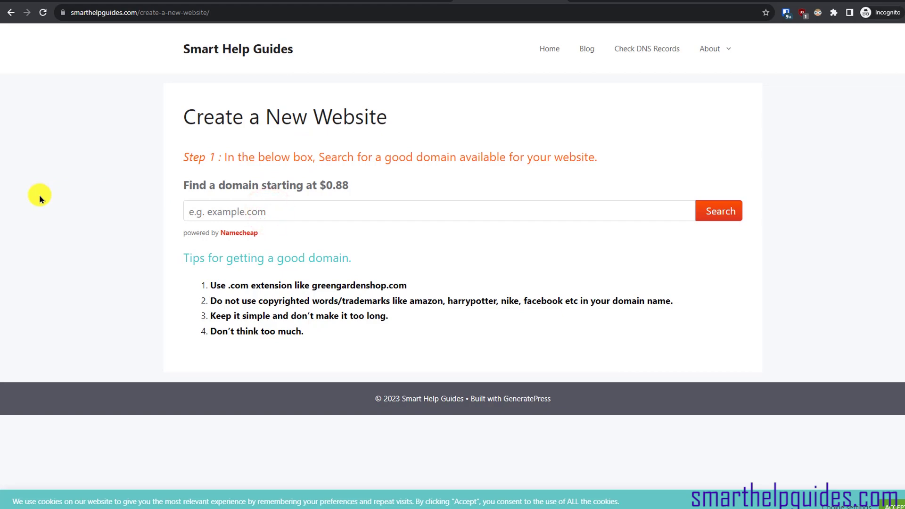
type("domain")
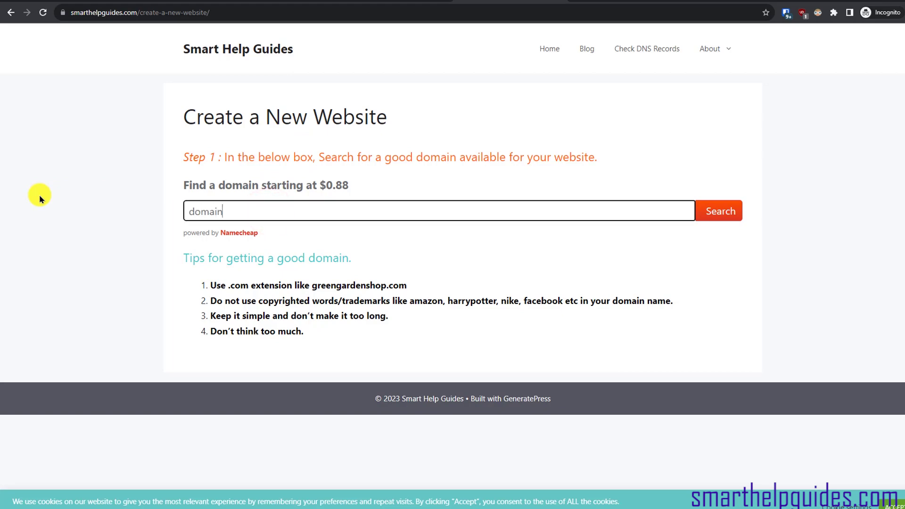
type("store.site")
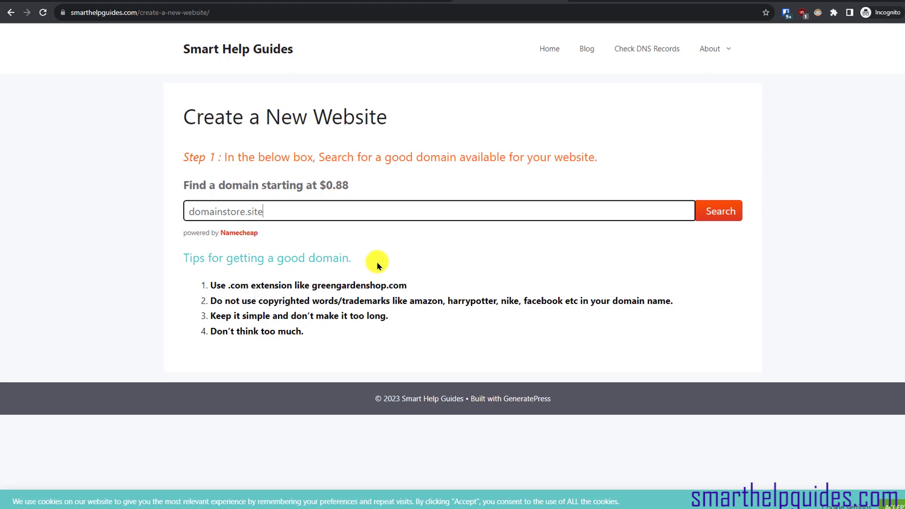
key("Return")
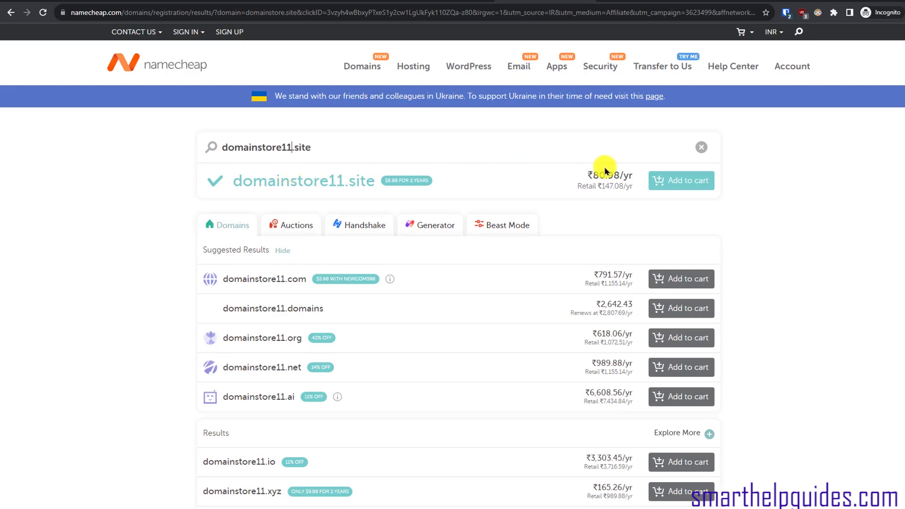
Step: Add domainstore11.site to the cart and confirm the order to reach Namecheap's login and account creation forms
left_click(666, 181)
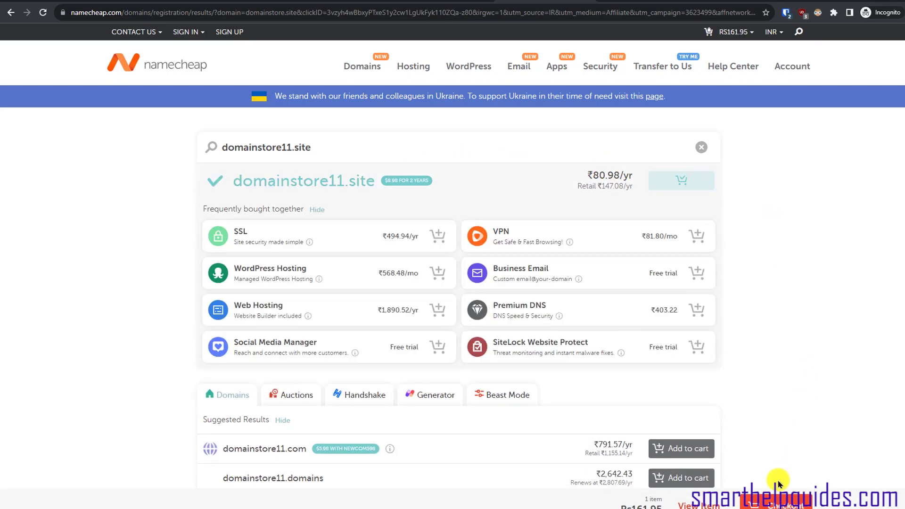
left_click(773, 503)
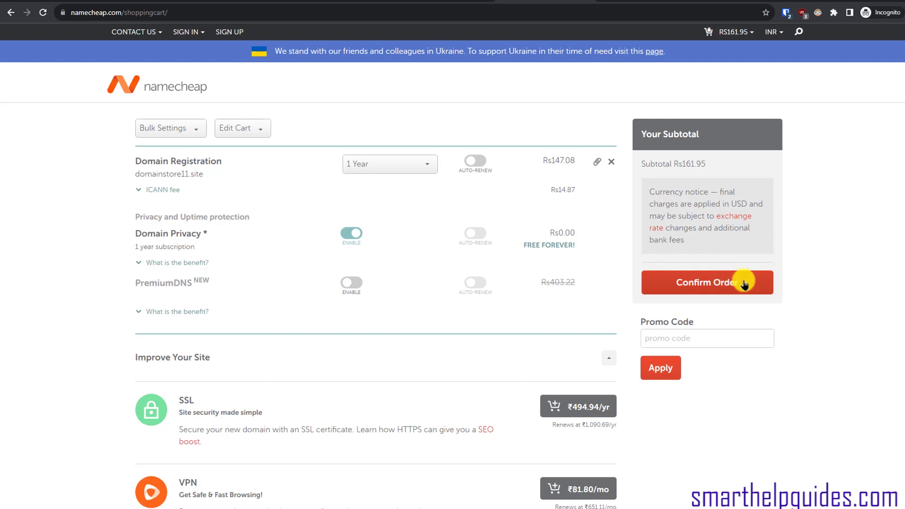
left_click(684, 278)
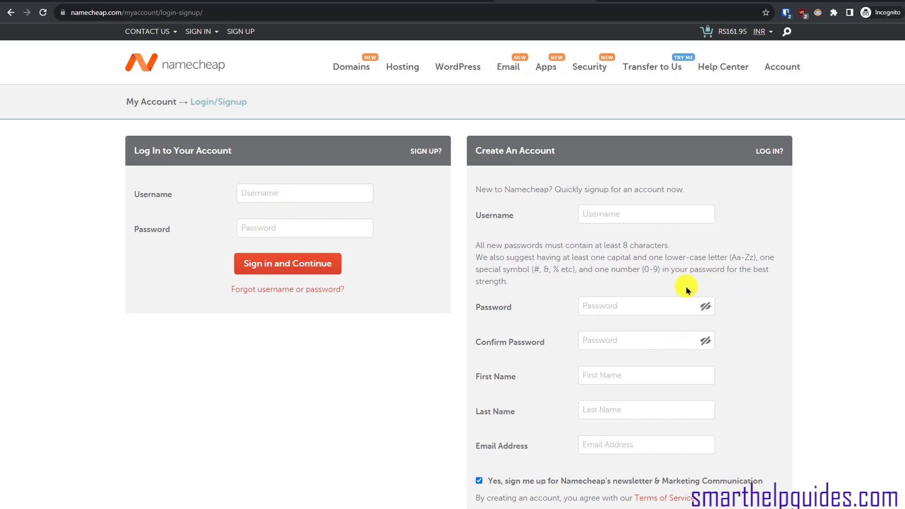
scroll(903, 181, "down", 2)
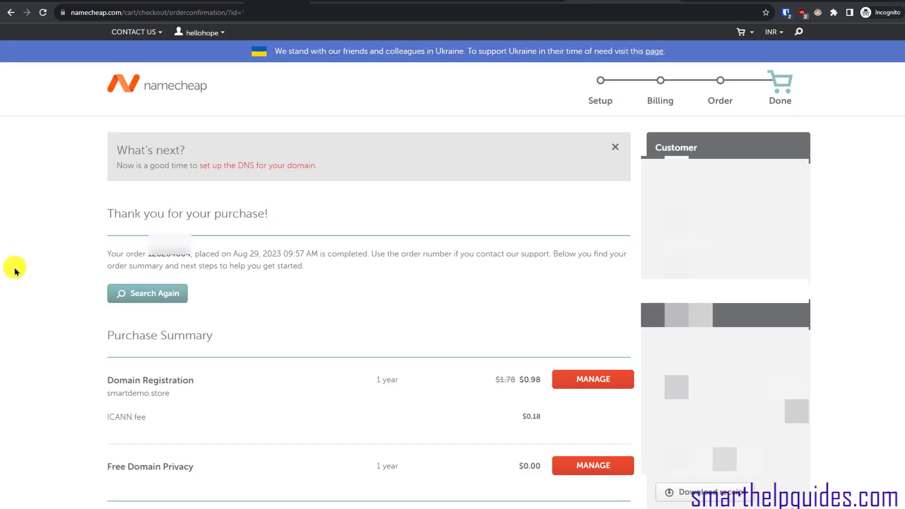
Step: Review the Namecheap order confirmation and open domain management for smartdemo.store
left_click(109, 212)
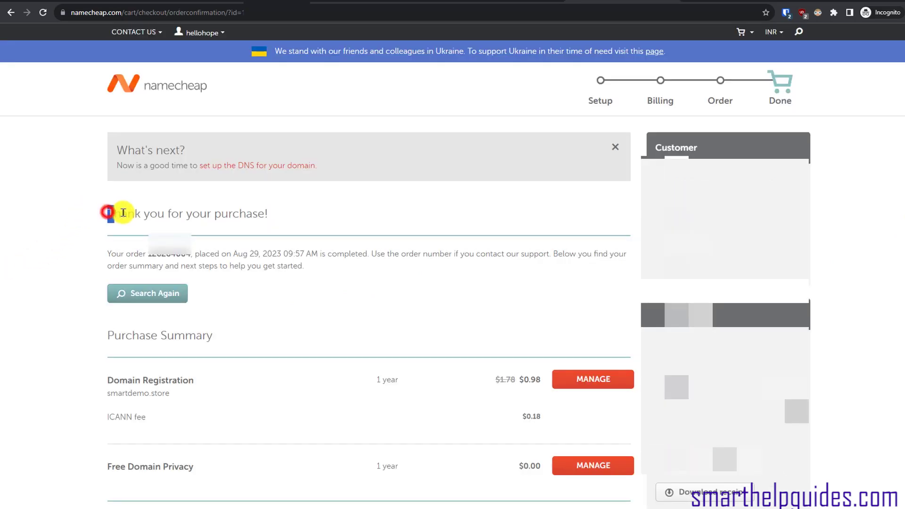
left_click_drag(110, 212, 283, 212)
left_click(325, 242)
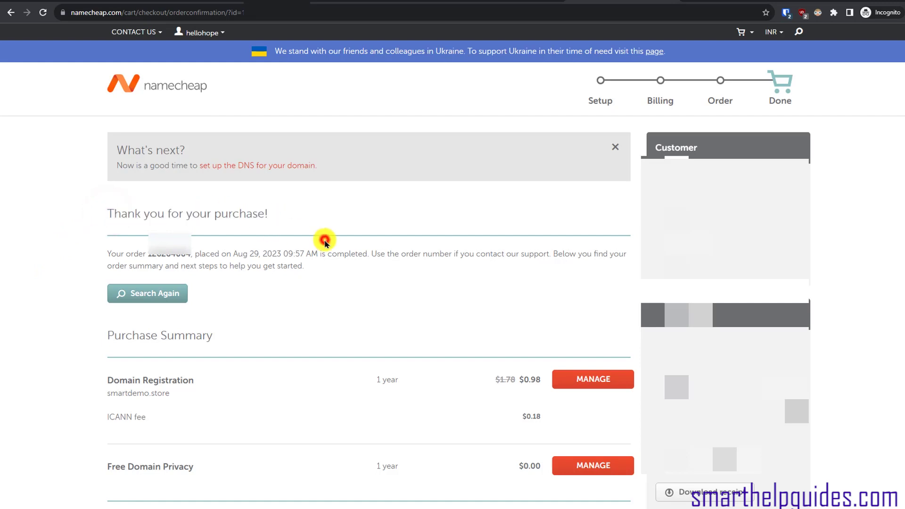
left_click(603, 380)
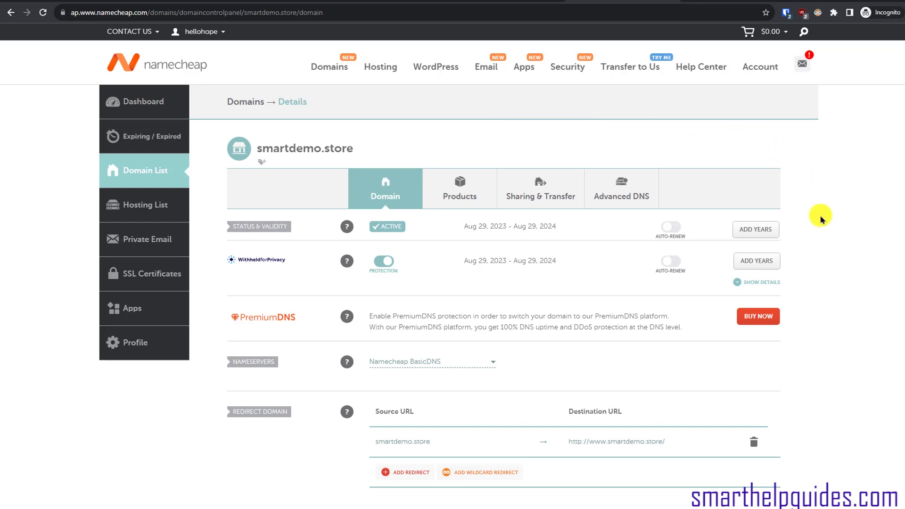
Step: Check the nameserver options and Advanced DNS host records of smartdemo.store
left_click(458, 366)
left_click(458, 365)
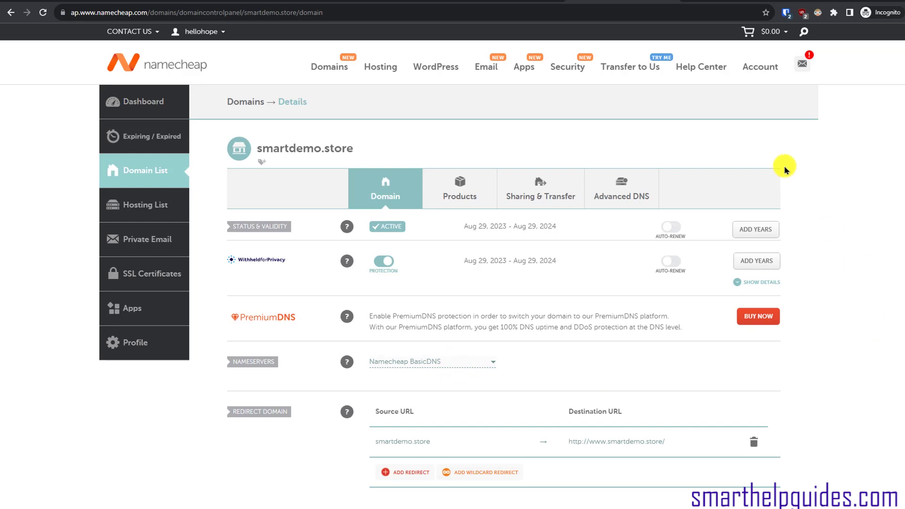
left_click(639, 174)
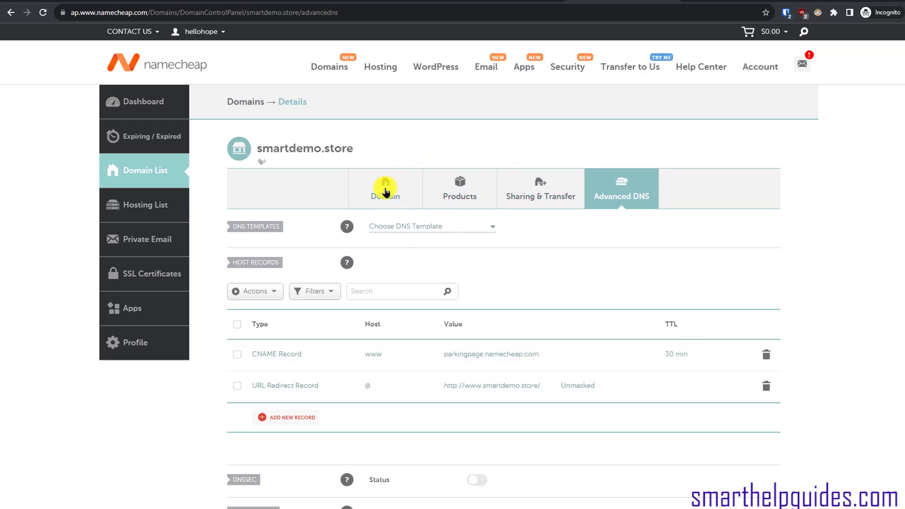
left_click(384, 190)
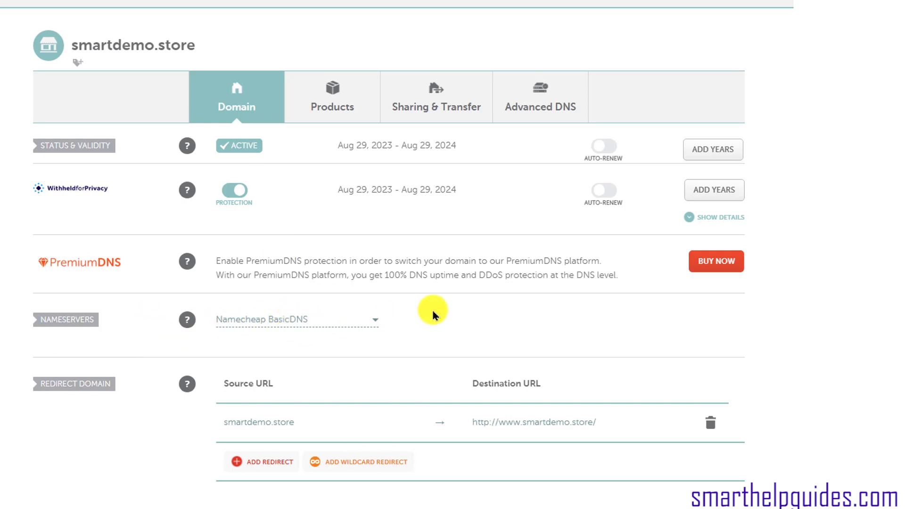
left_click(364, 326)
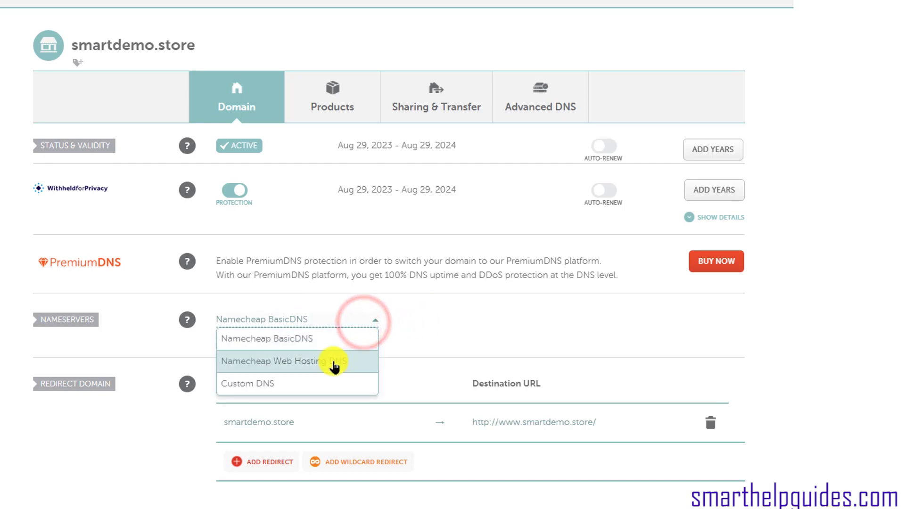
left_click(480, 340)
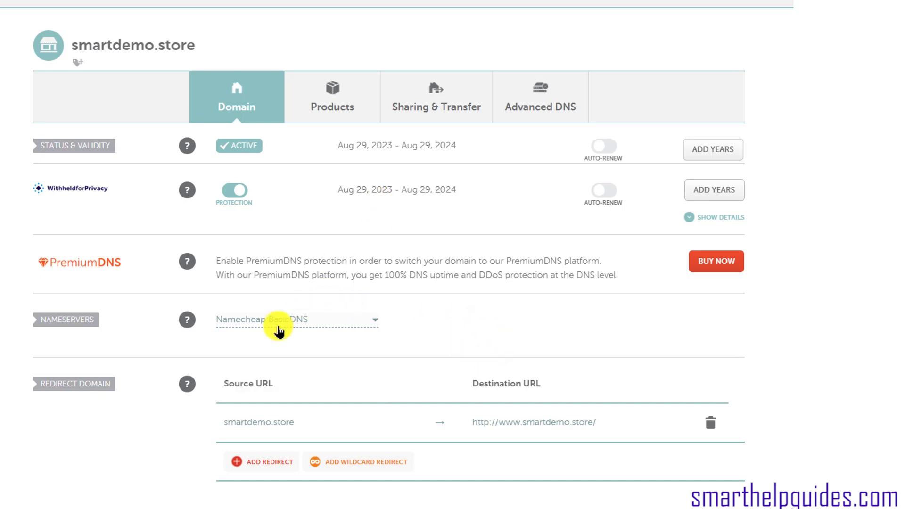
Step: Delete the parking page CNAME record and the URL redirect record from the Advanced DNS host records of smartdemo.store
left_click(516, 88)
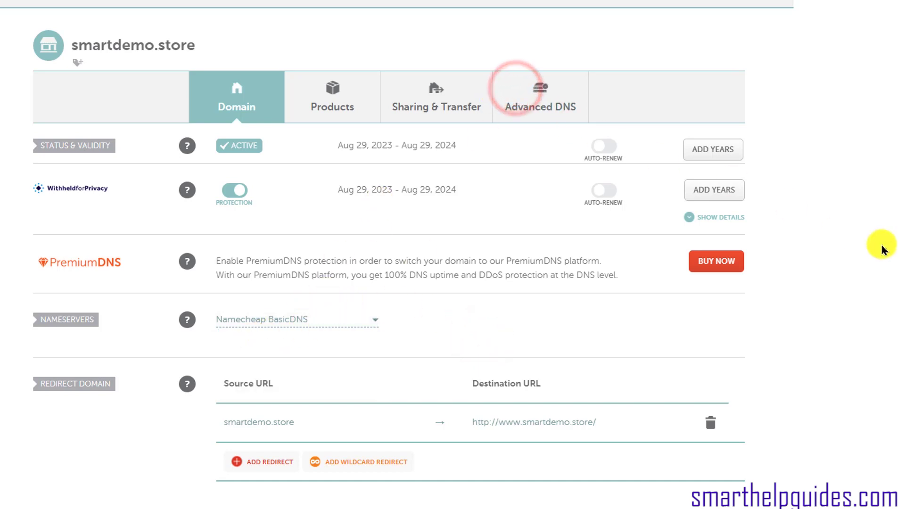
scroll(318, 207, "down", 4)
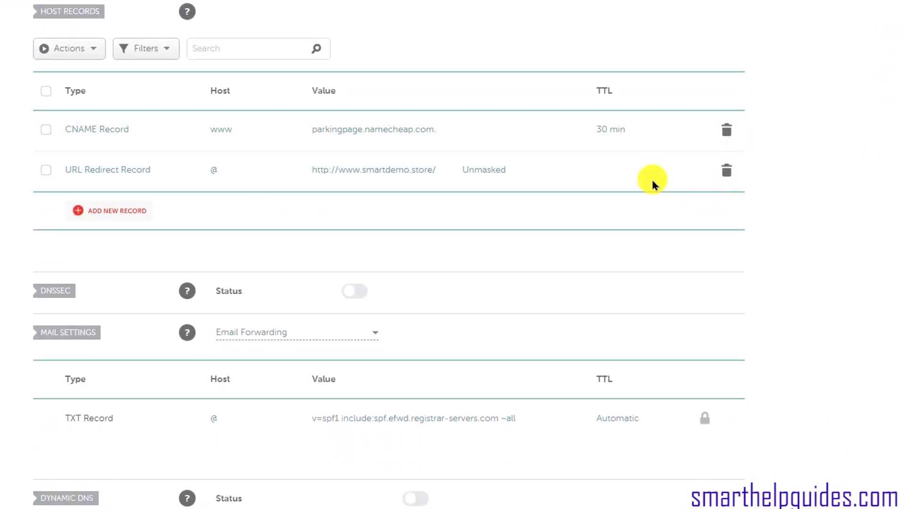
left_click(46, 90)
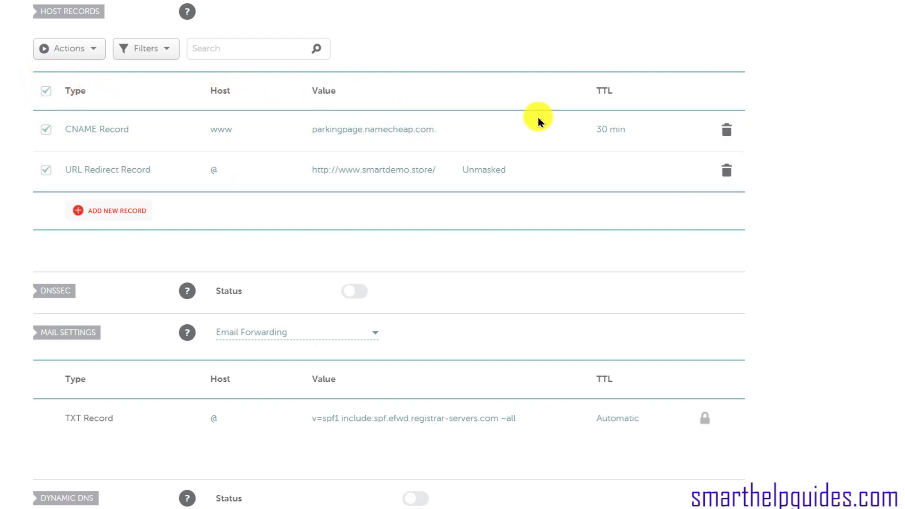
left_click(726, 131)
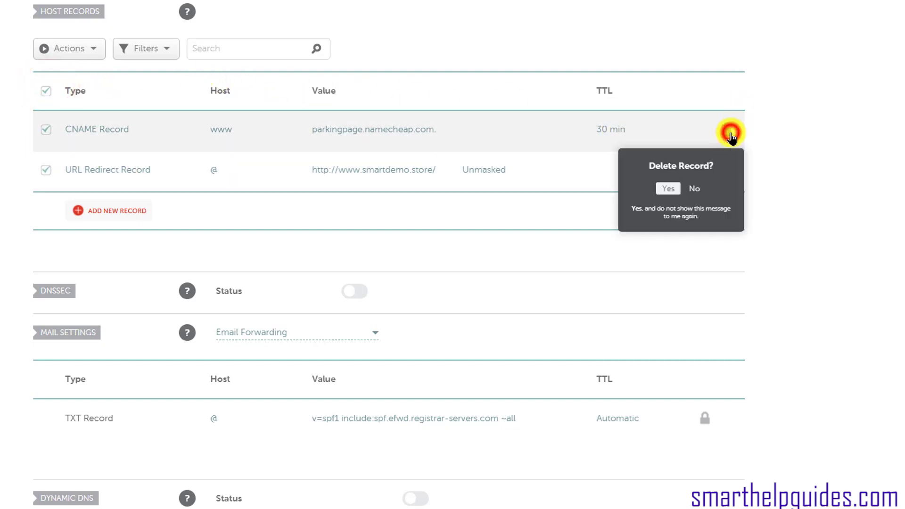
left_click(667, 190)
left_click(726, 132)
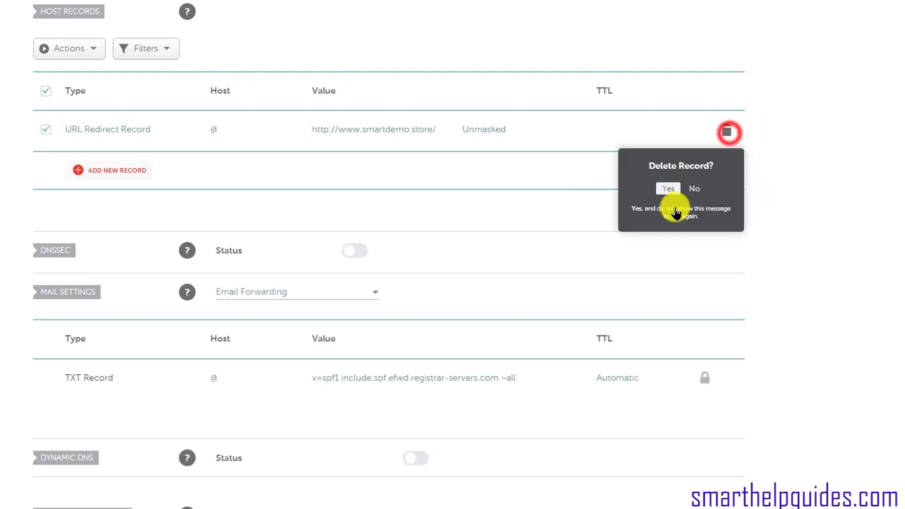
left_click(668, 189)
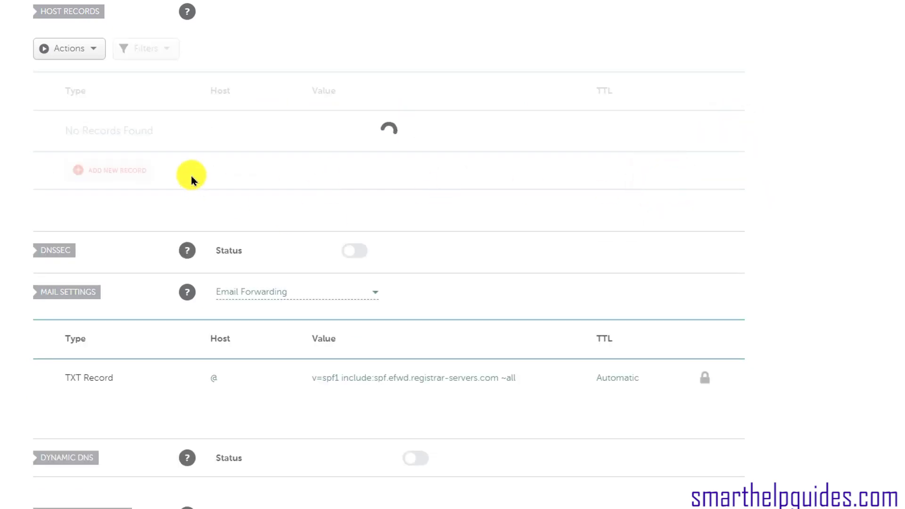
Step: Add and save an A record with host @ pointing to 206.189.146.171, the public IP copied from the Cloudways access details
left_click(113, 172)
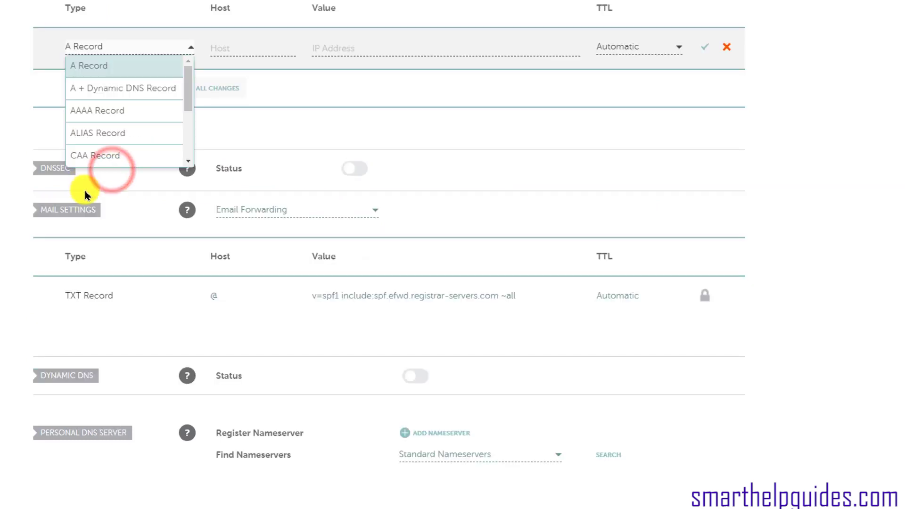
left_click(84, 65)
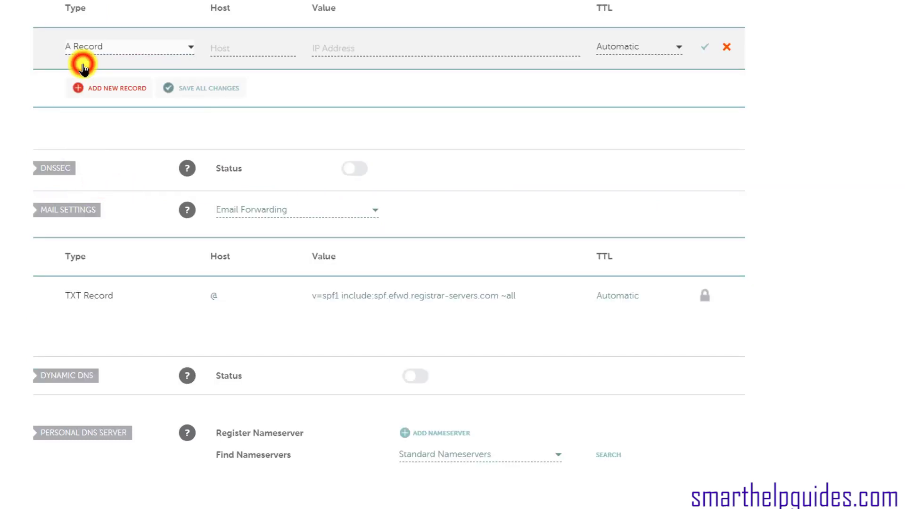
left_click(260, 53)
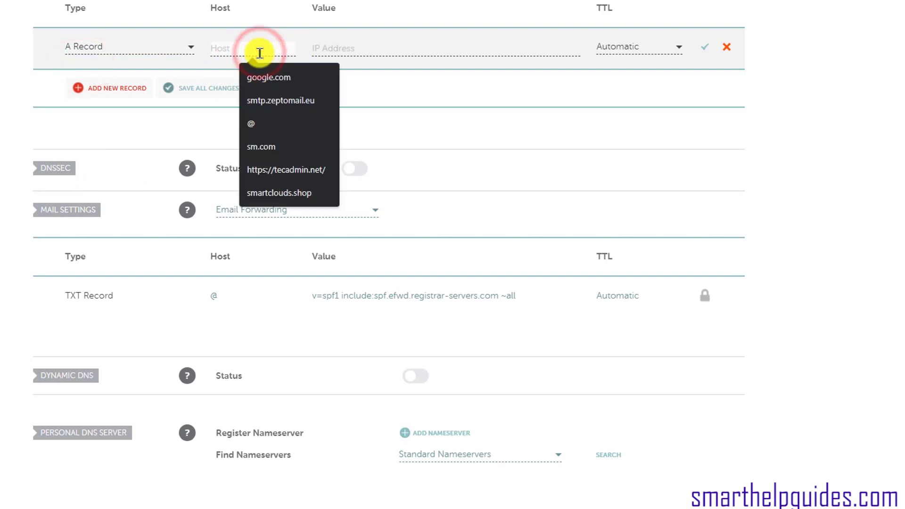
type("@")
left_click(357, 51)
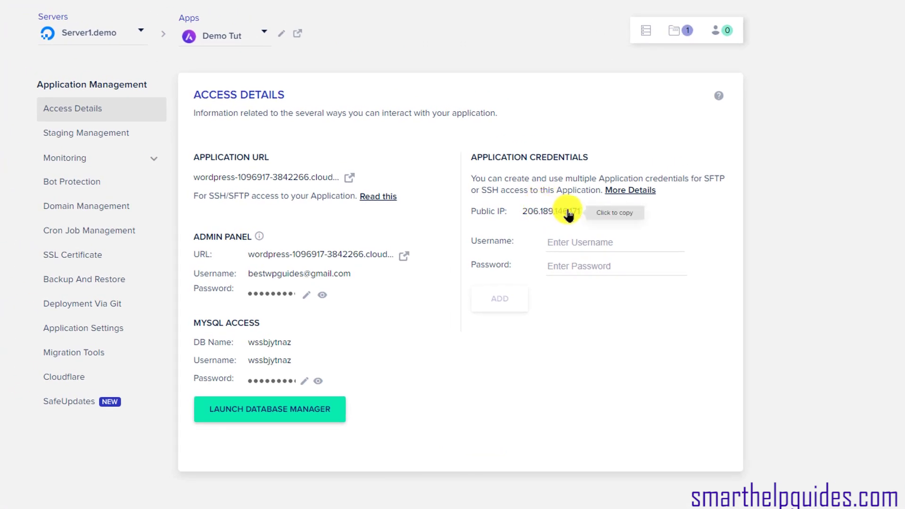
left_click(567, 213)
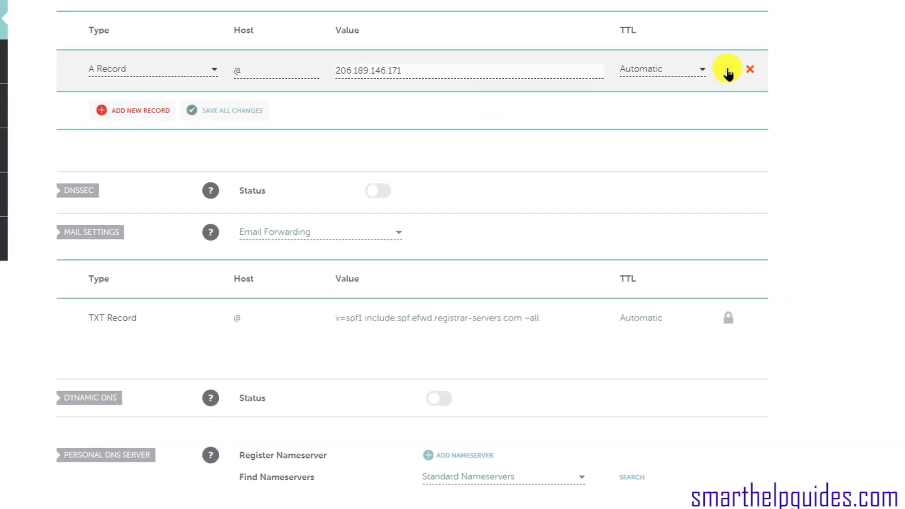
left_click(705, 73)
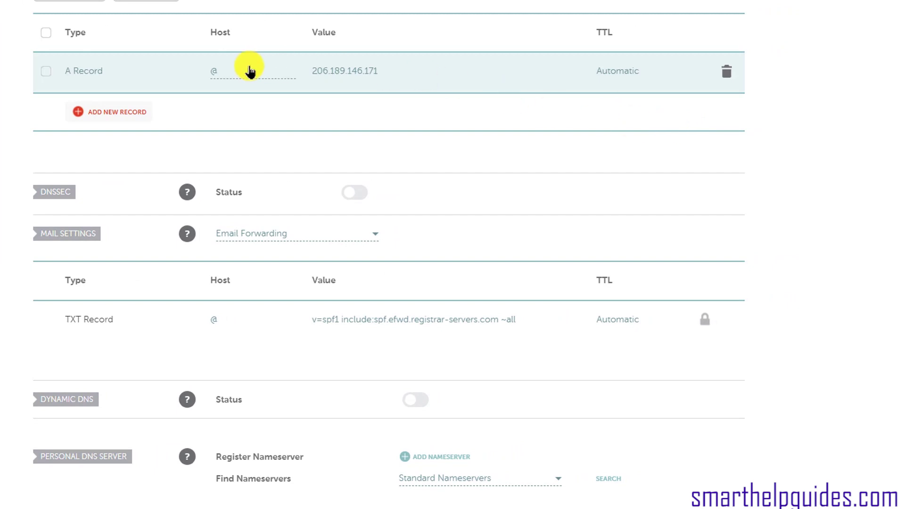
Step: Add and save a CNAME record with host www and target smartdemo.store
left_click(103, 112)
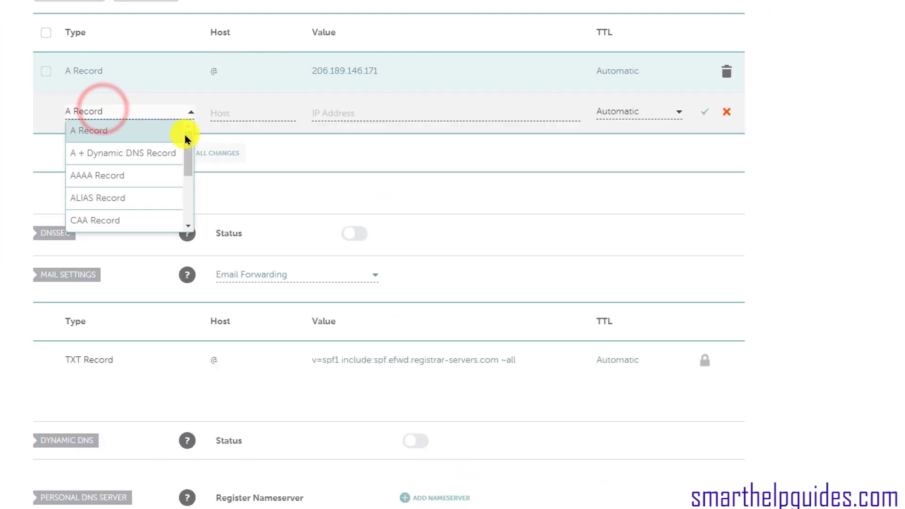
left_click_drag(188, 144, 191, 169)
left_click(108, 170)
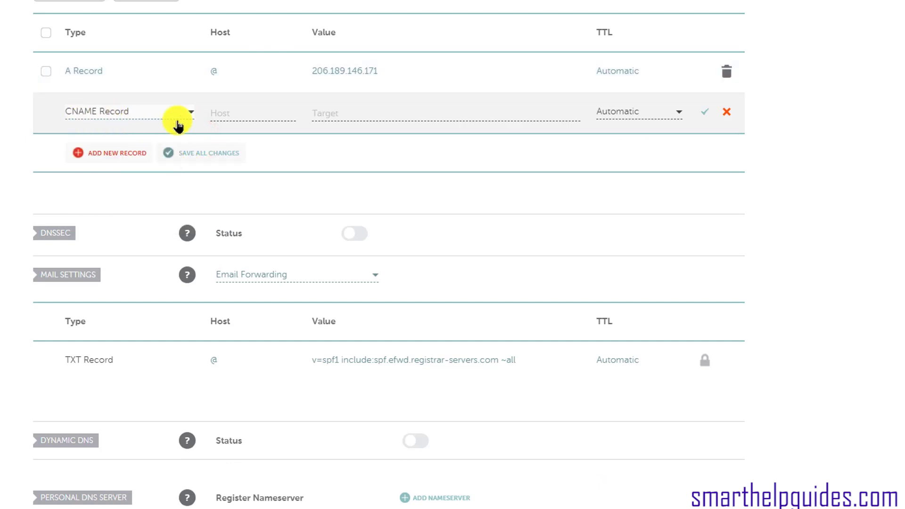
left_click(265, 113)
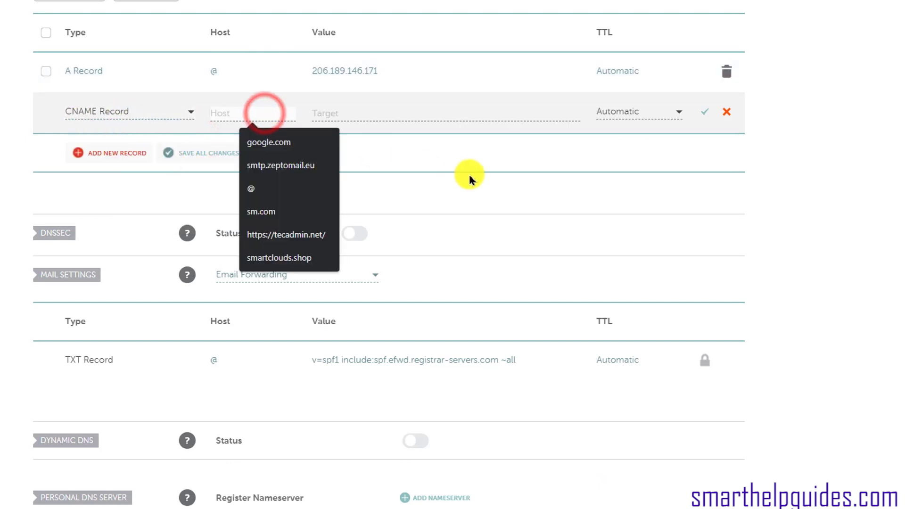
type("www")
key("Tab")
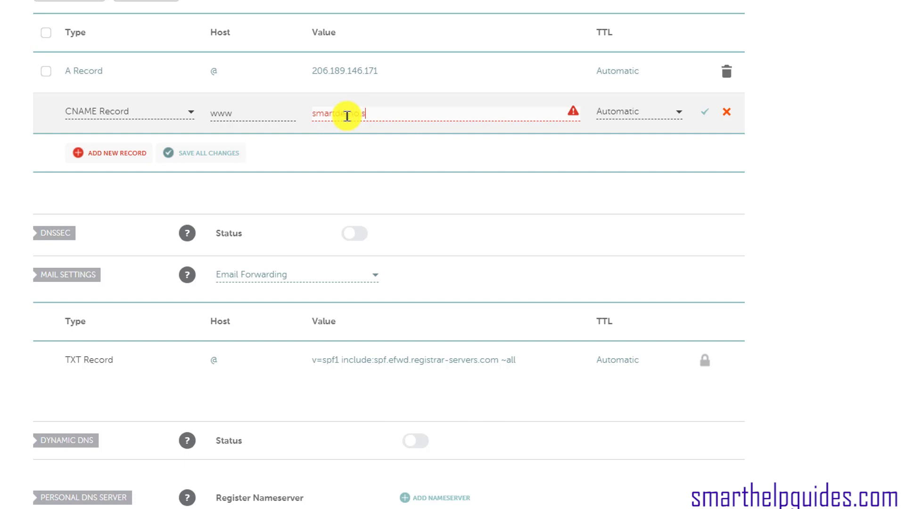
type("smartdemo.store")
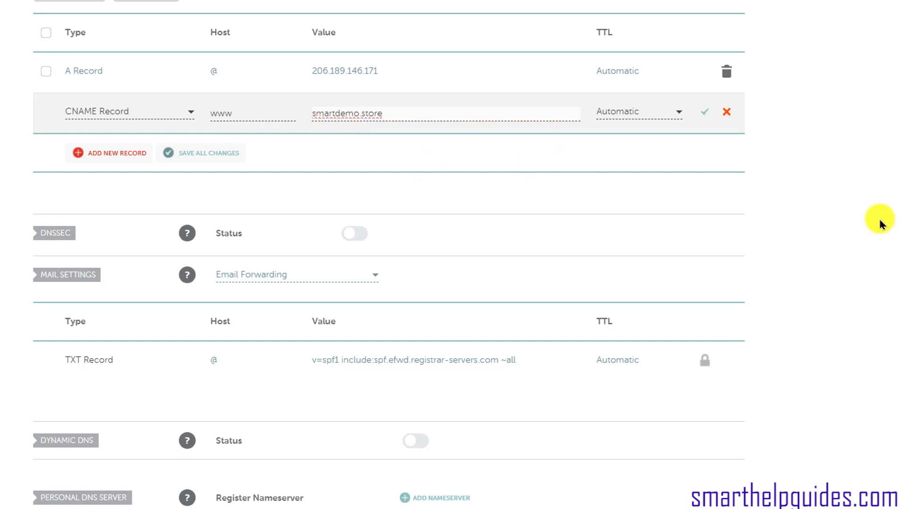
scroll(802, 174, "up", 5)
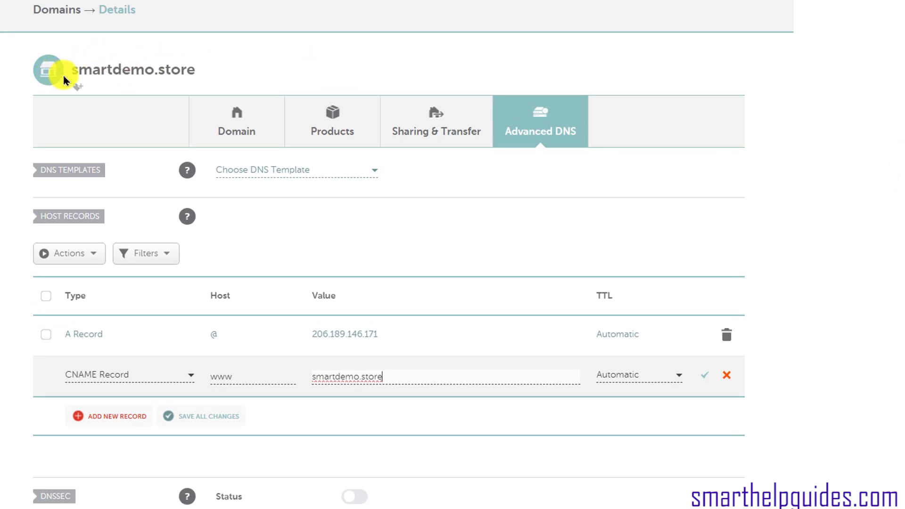
left_click_drag(69, 72, 210, 84)
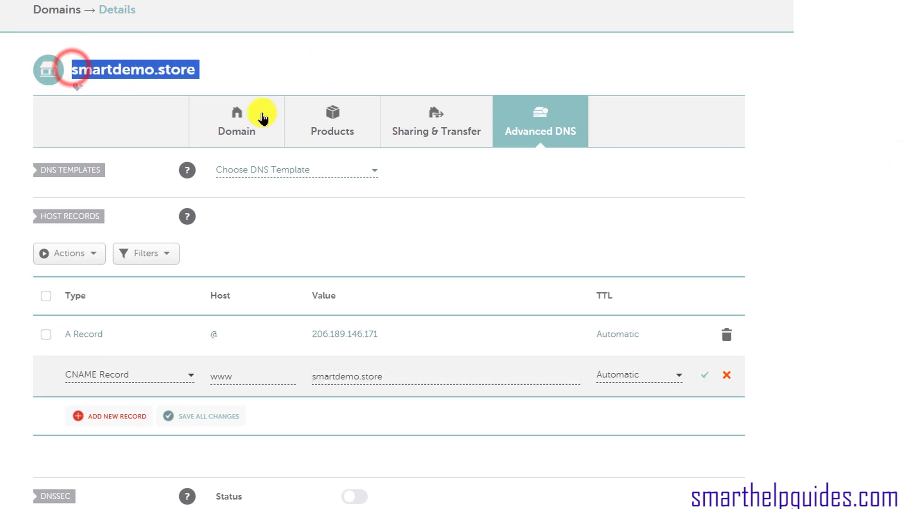
left_click(704, 375)
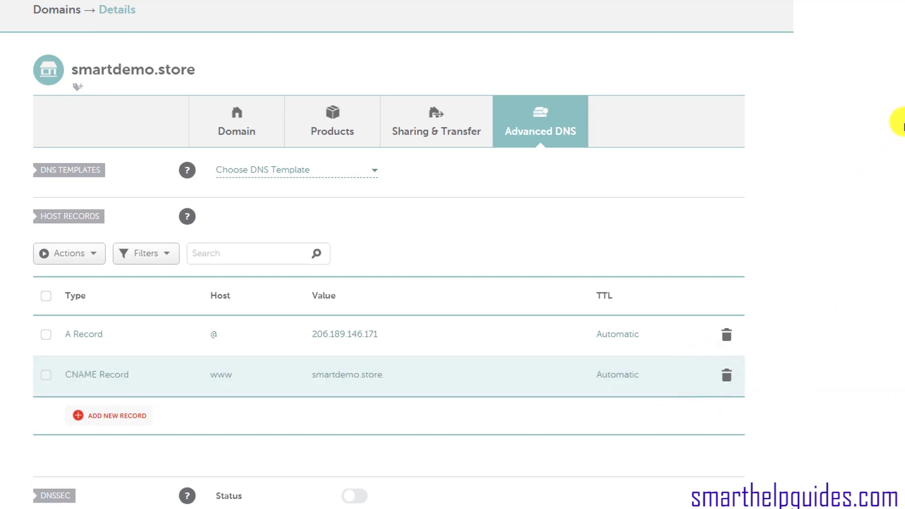
Step: Review the saved host records and copy the domain name smartdemo.store from the page heading
scroll(901, 211, "down", 5)
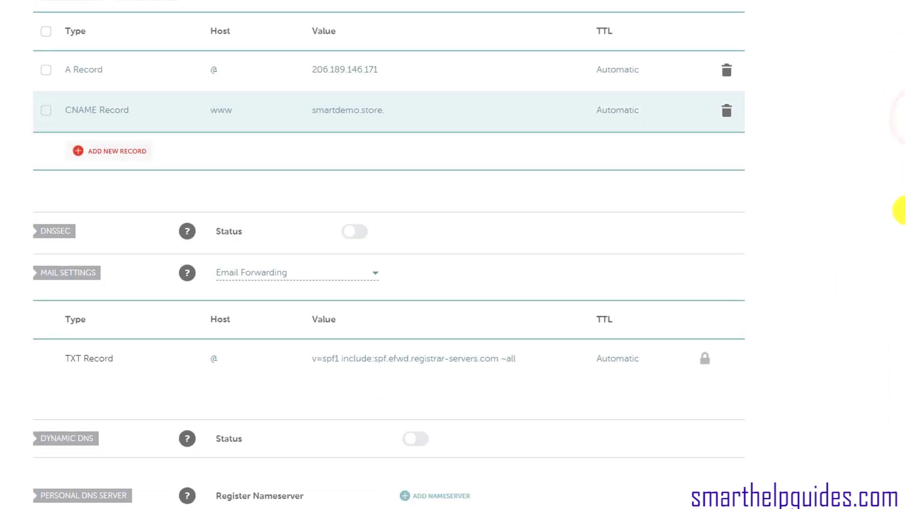
scroll(898, 283, "down", 4)
scroll(898, 289, "up", 10)
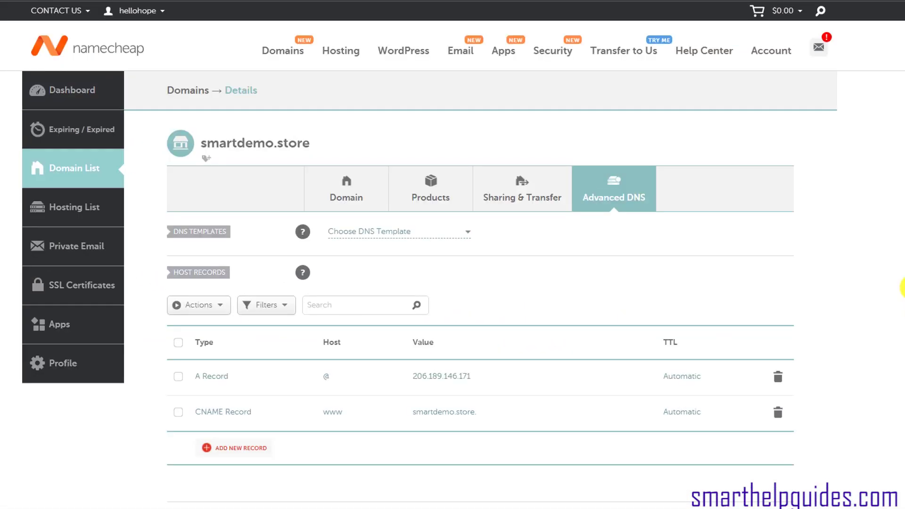
left_click_drag(312, 141, 201, 139)
right_click(201, 139)
left_click(221, 149)
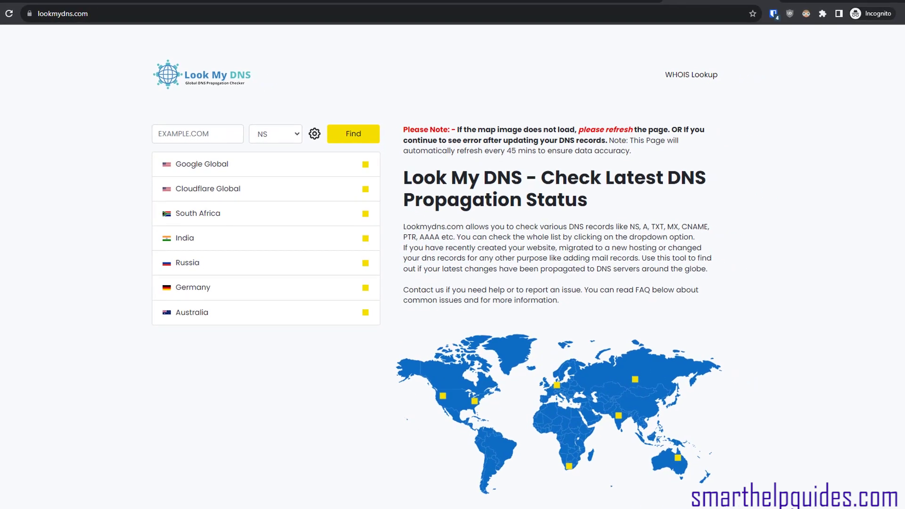
Step: Paste smartdemo.store into the Look My DNS propagation checker and look up its NS records and its A records
left_click(183, 133)
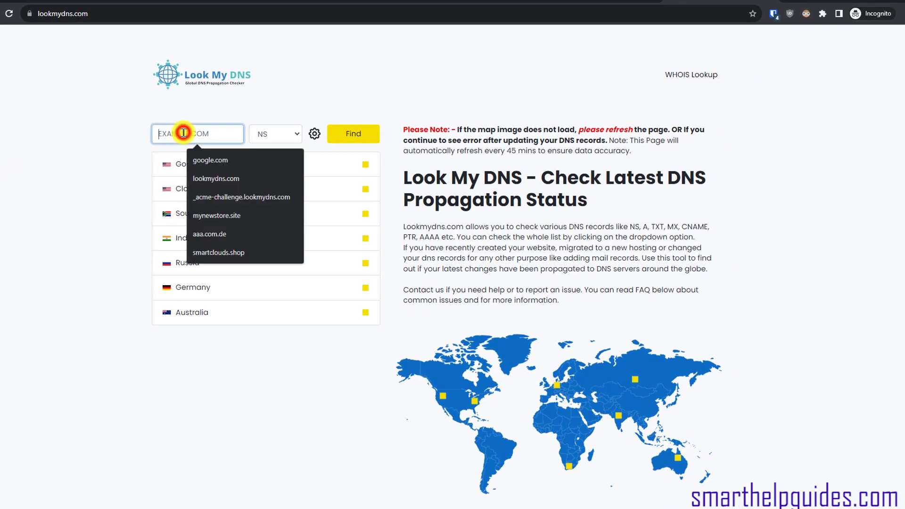
right_click(183, 133)
left_click(195, 217)
left_click(77, 208)
left_click(349, 134)
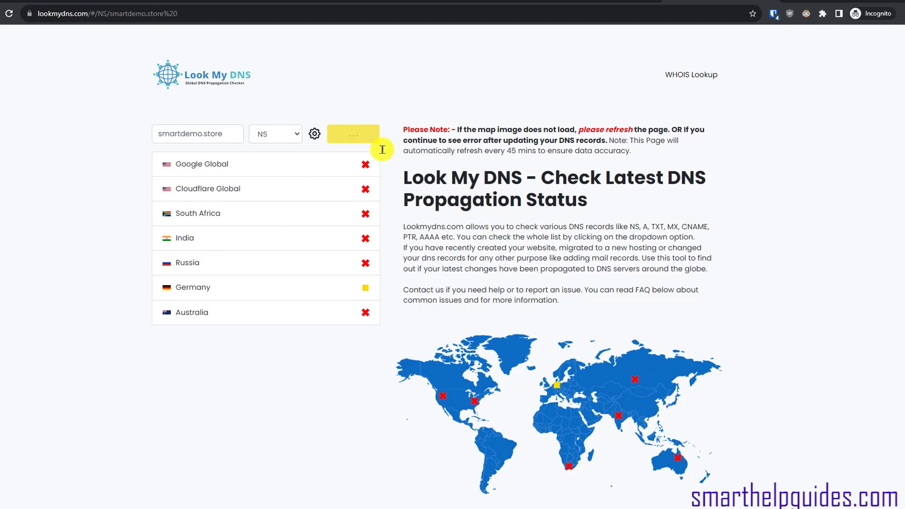
left_click(271, 140)
left_click(263, 149)
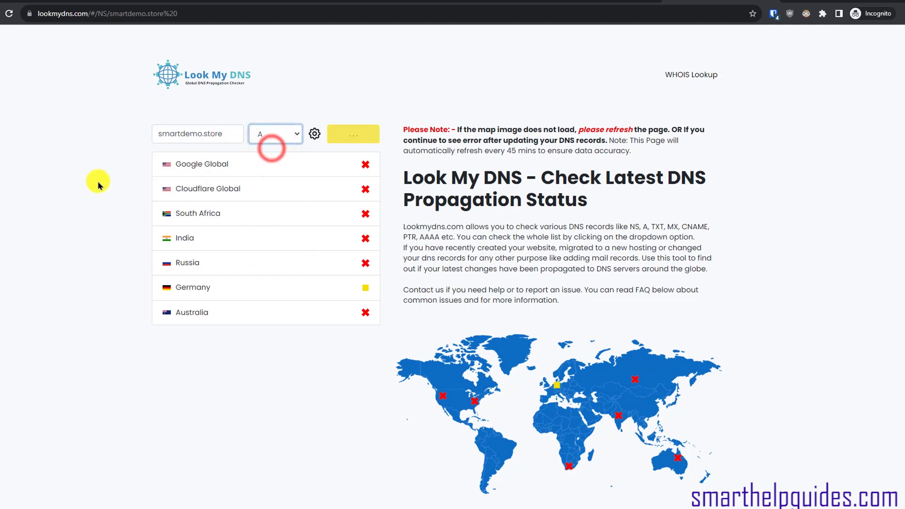
left_click(363, 134)
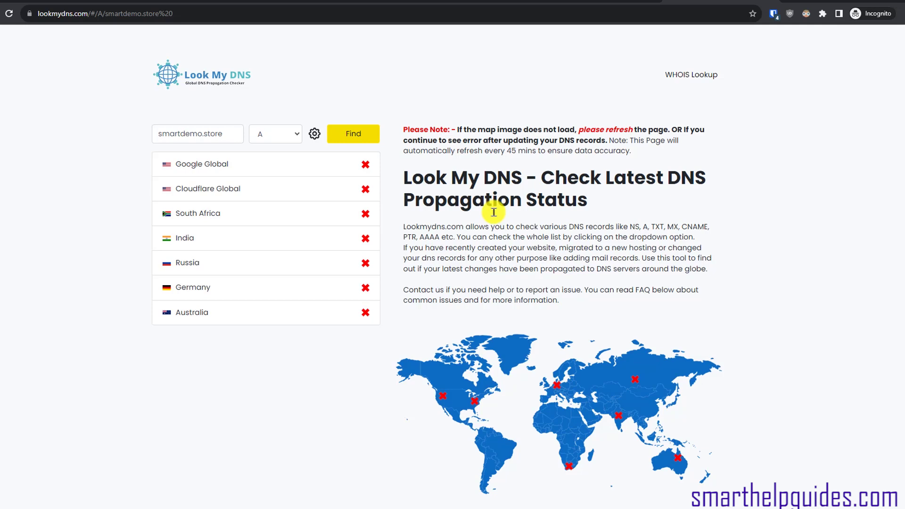
Step: Compare the propagated A records with the A record in Namecheap and the public IP in Cloudways
key("ctrl+Tab")
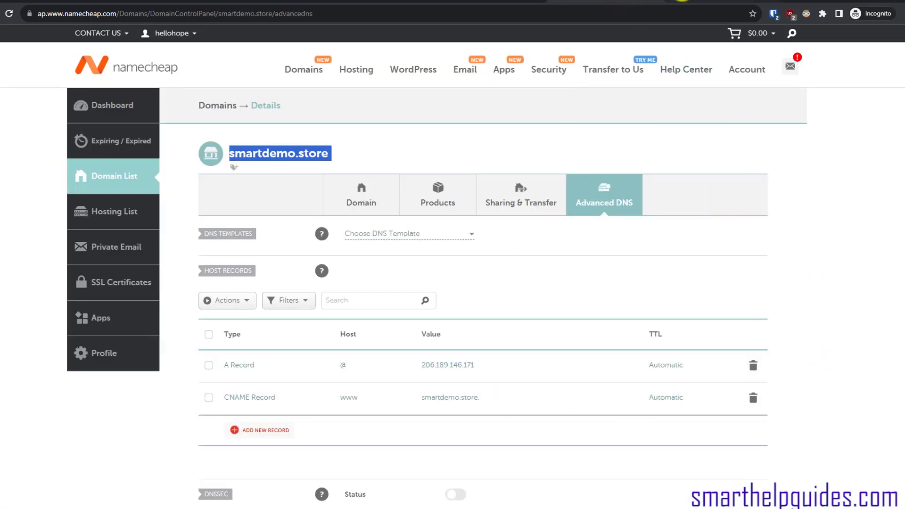
key("ctrl+shift+Tab")
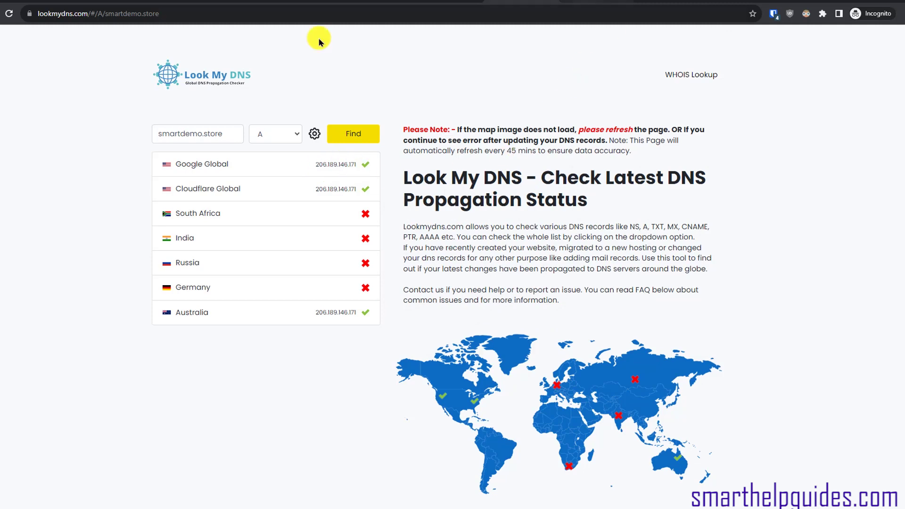
left_click(375, 2)
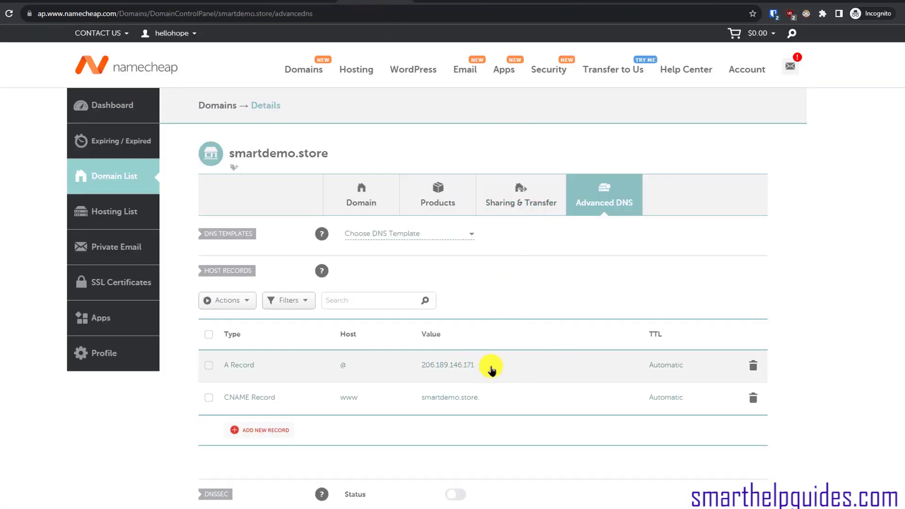
left_click(452, 1)
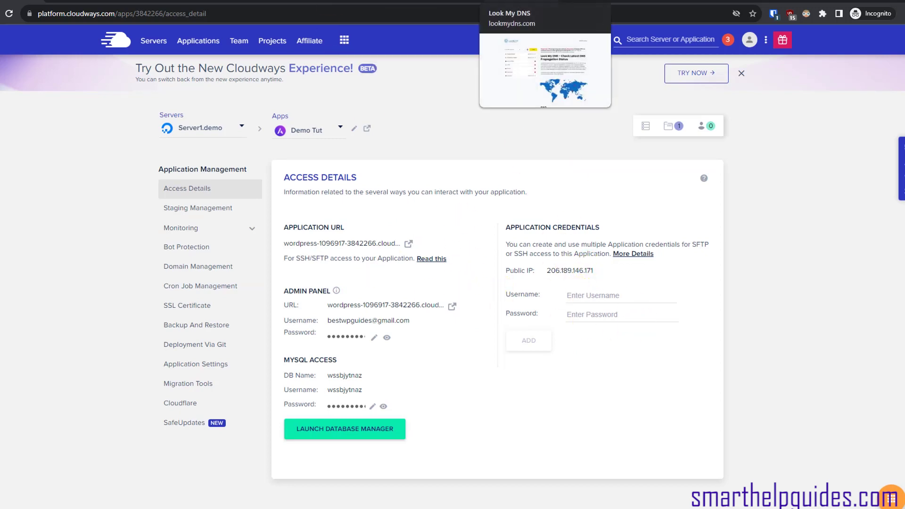
Step: Look up the NS records and the A records of smartdemo.store again in Look My DNS, and check the domain in the browser
left_click(505, 2)
left_click(307, 137)
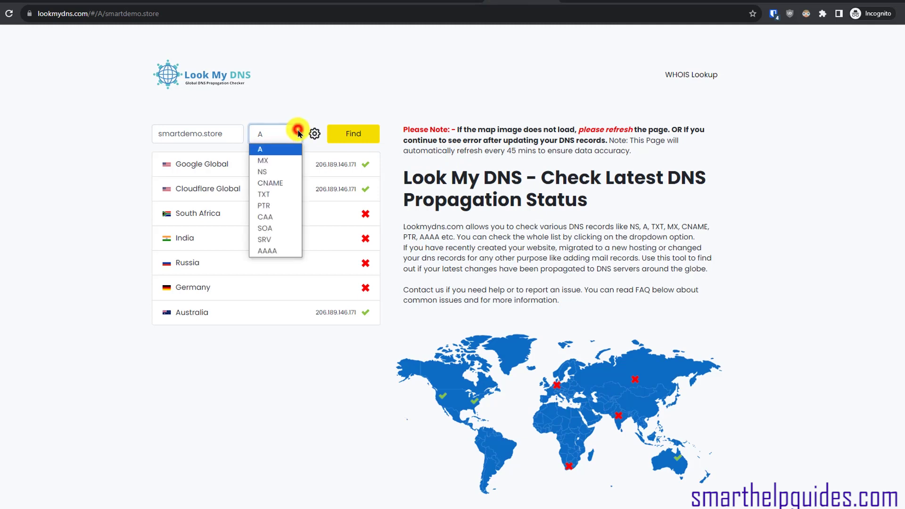
left_click(274, 170)
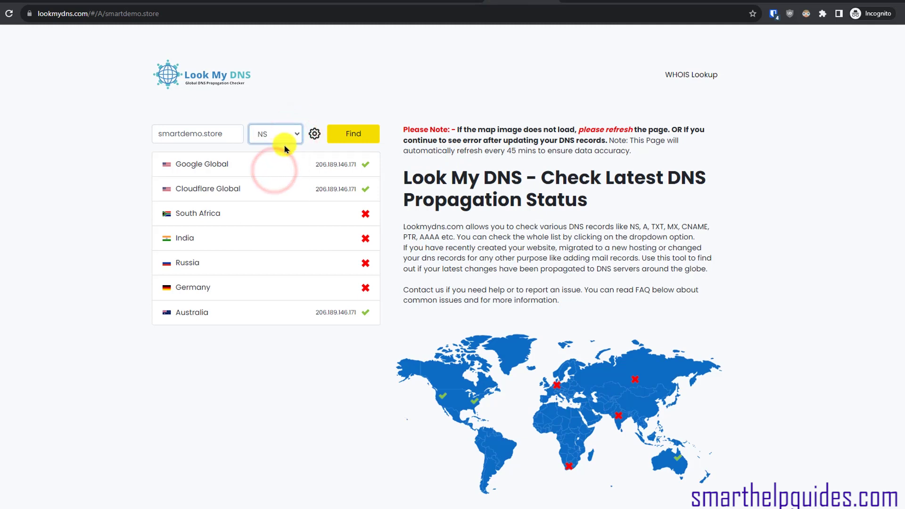
left_click(362, 136)
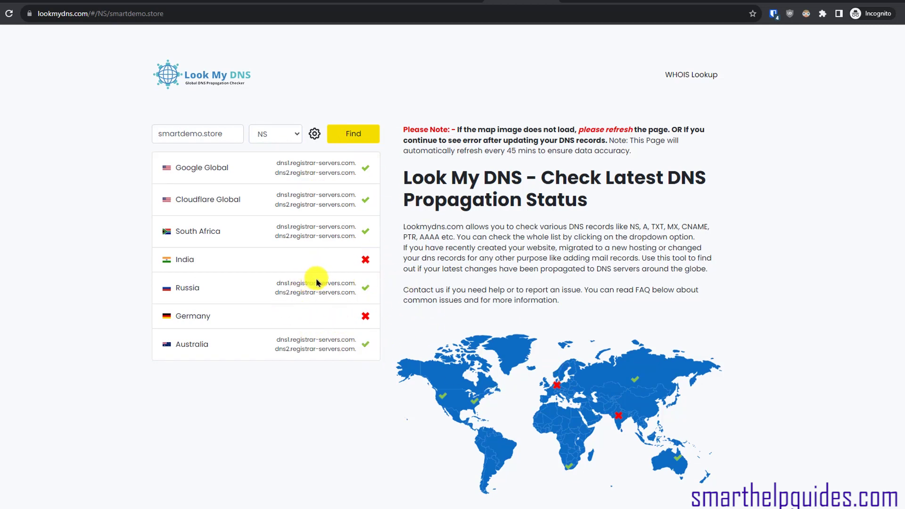
left_click(281, 129)
left_click(275, 152)
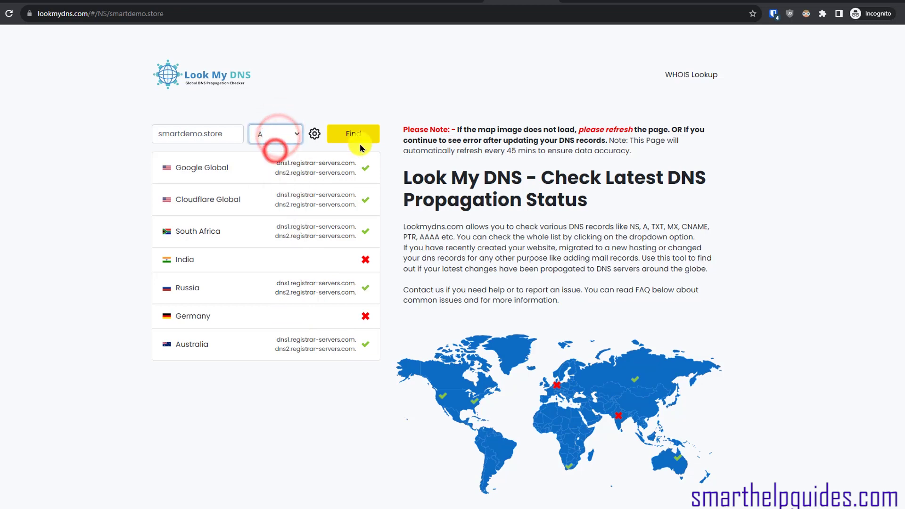
left_click(359, 139)
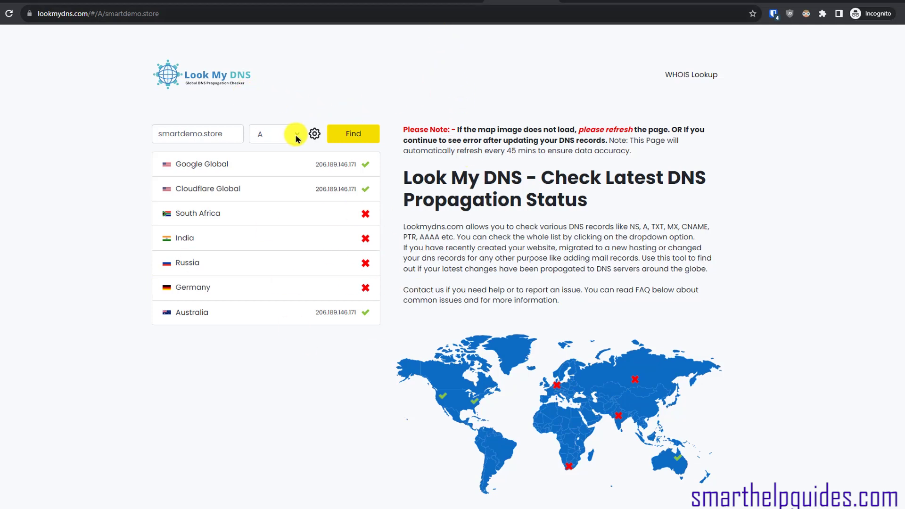
left_click(431, 2)
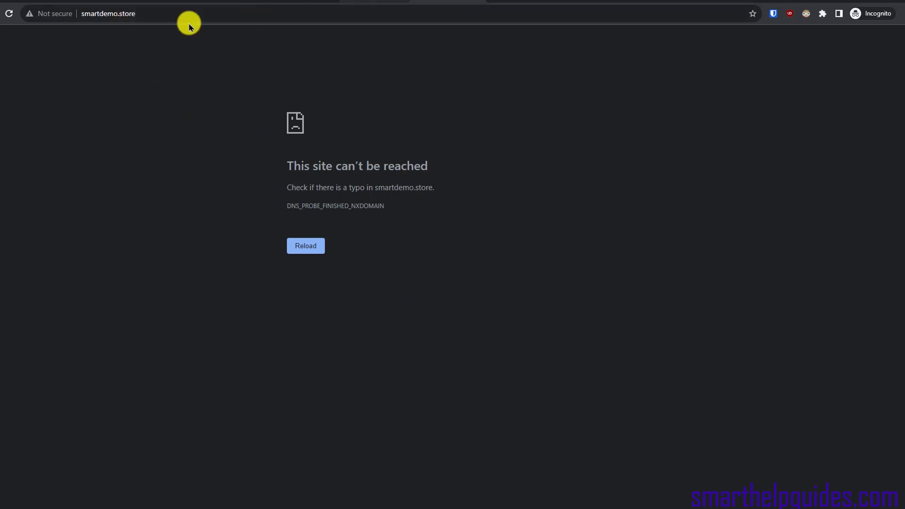
Step: Copy the domain name smartdemo.store from the heading of its Namecheap page and return to Cloudways
left_click(374, 1)
left_click_drag(330, 153, 229, 150)
right_click(231, 152)
left_click(242, 154)
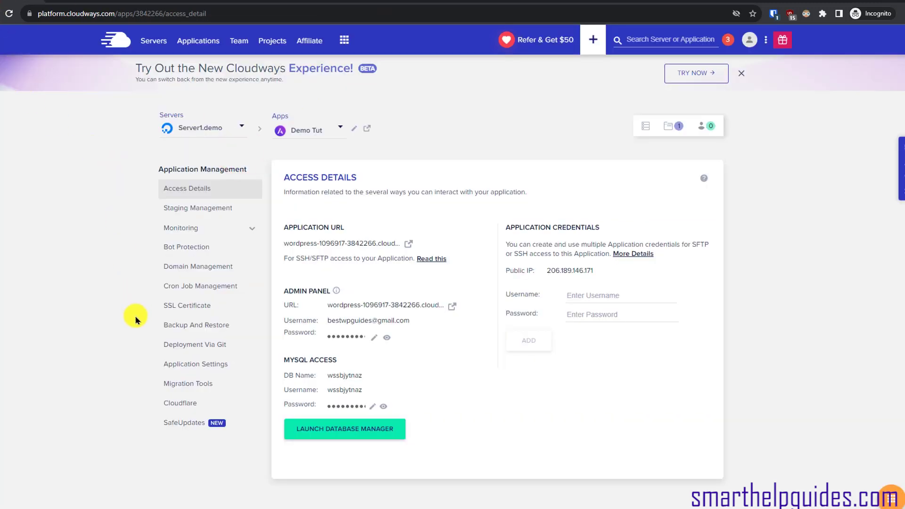
Step: Add smartdemo.store to the domain list of the Demo Tut application in Cloudways
left_click(173, 268)
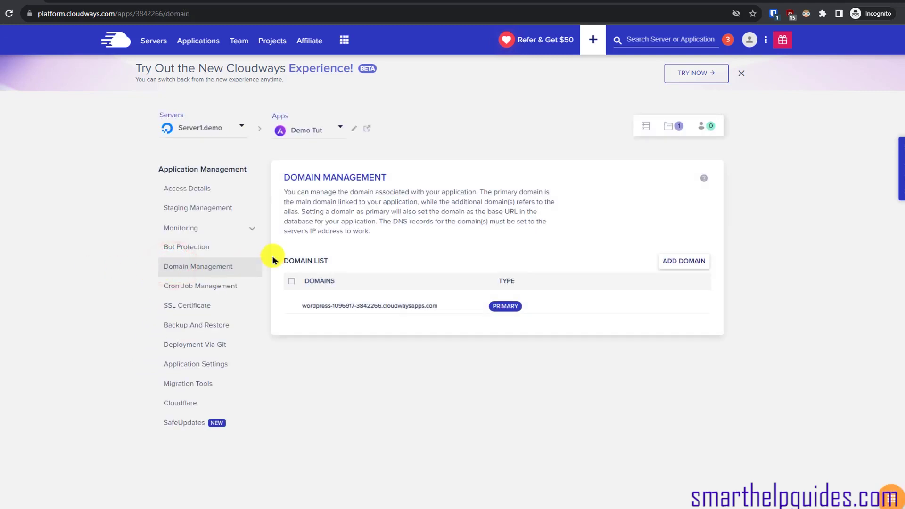
left_click(677, 263)
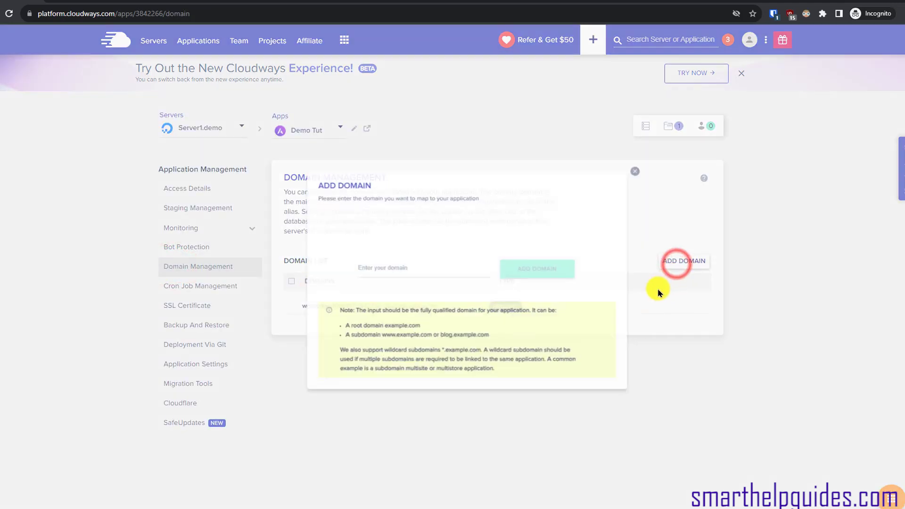
left_click(355, 306)
right_click(356, 307)
left_click(380, 380)
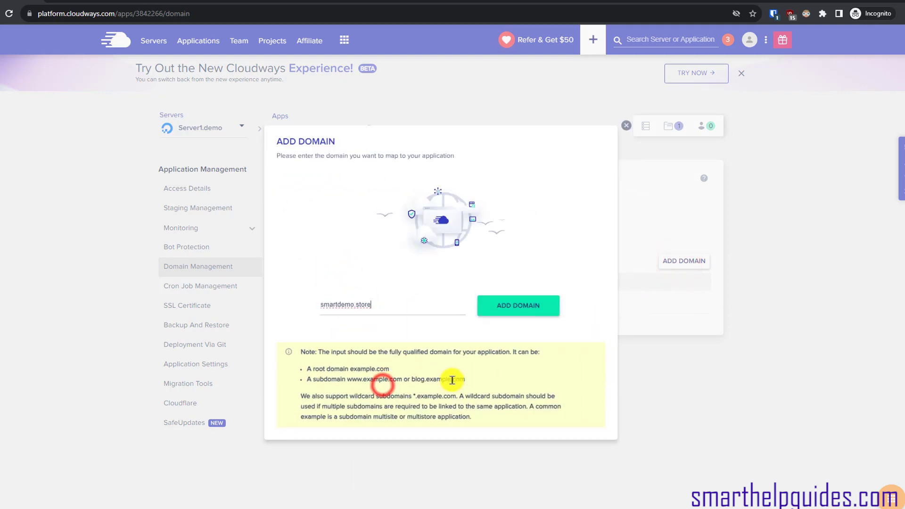
left_click(517, 303)
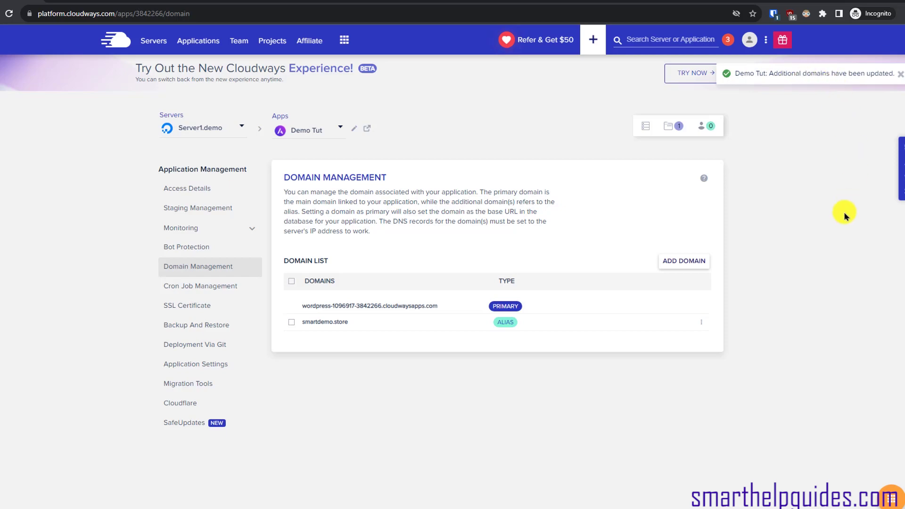
left_click(605, 405)
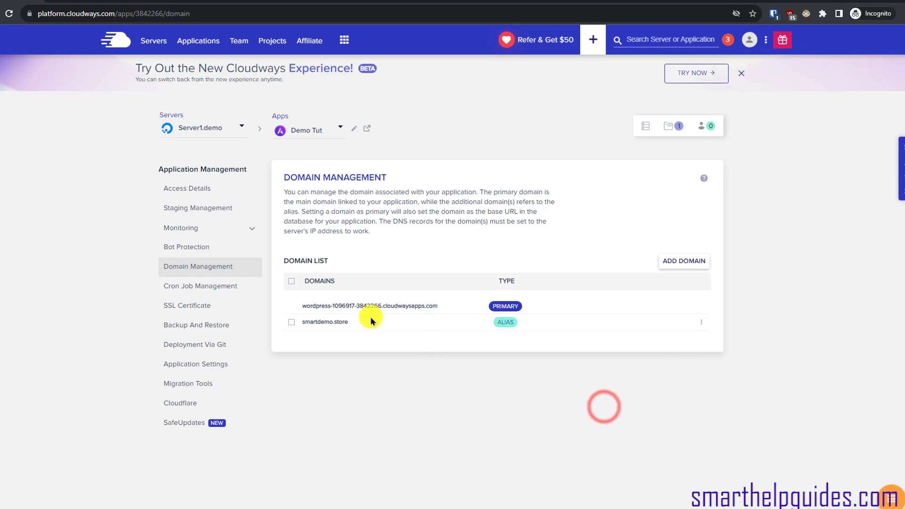
Step: Make smartdemo.store the primary domain of the application and check its entry in the domain list
left_click(701, 322)
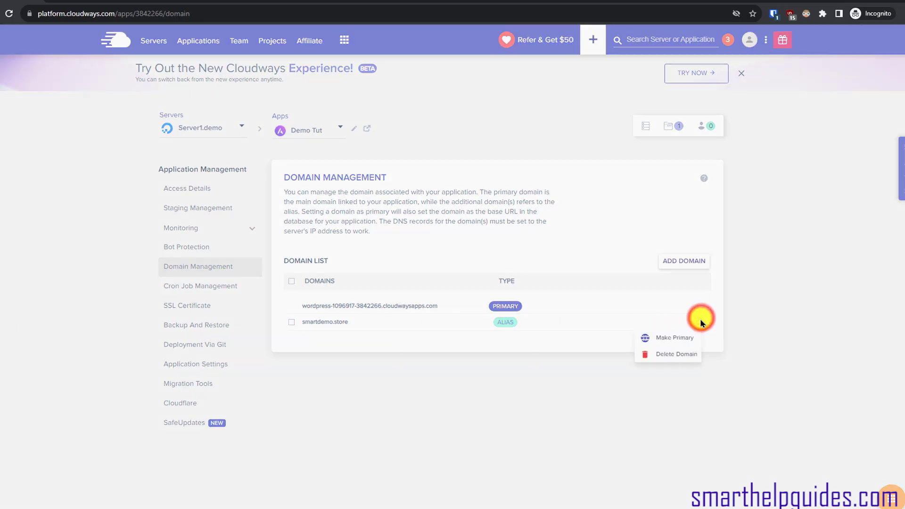
left_click(674, 336)
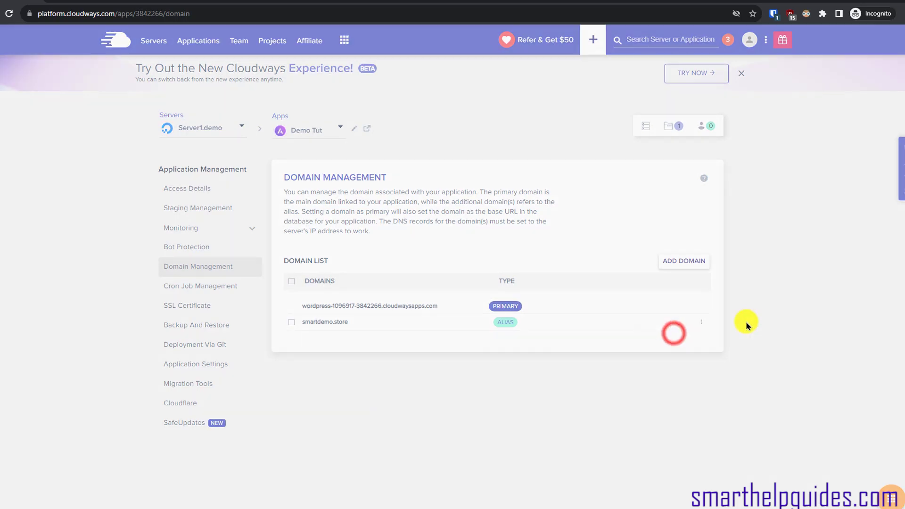
left_click(301, 316)
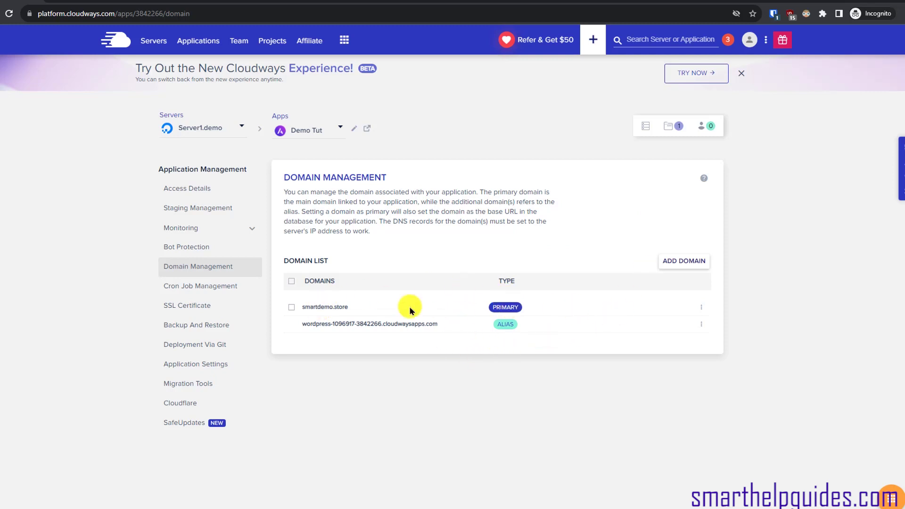
double_click(329, 307)
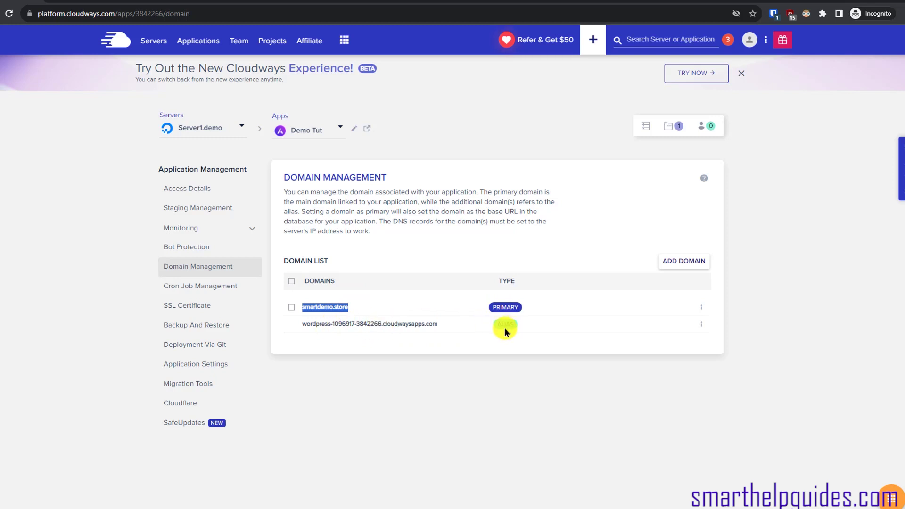
Step: Test the smartdemo.store application URL from the access details, and reload the Sample Page on the temporary Cloudways address
left_click(208, 188)
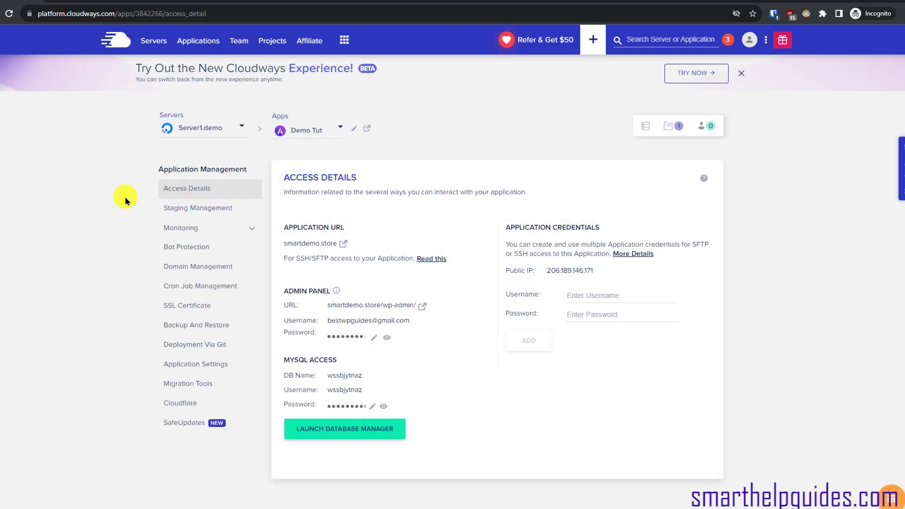
left_click(341, 245)
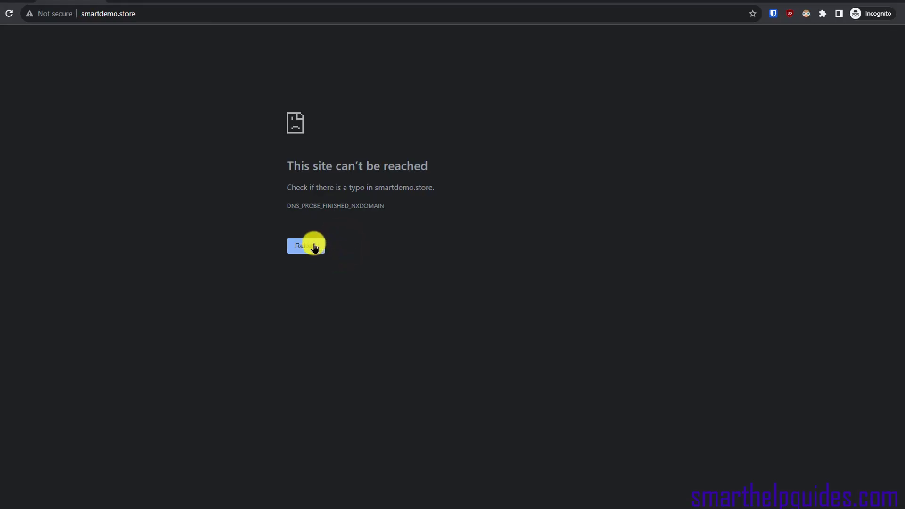
left_click(314, 244)
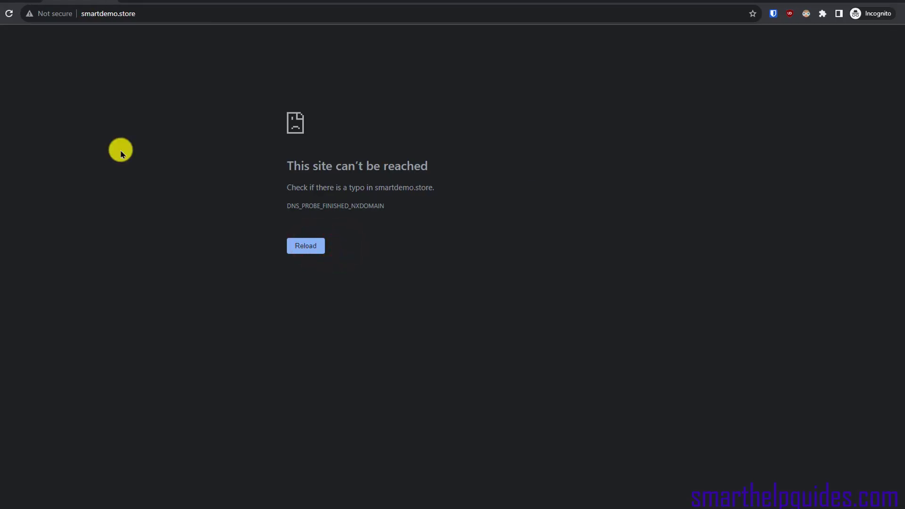
left_click_drag(363, 208, 334, 203)
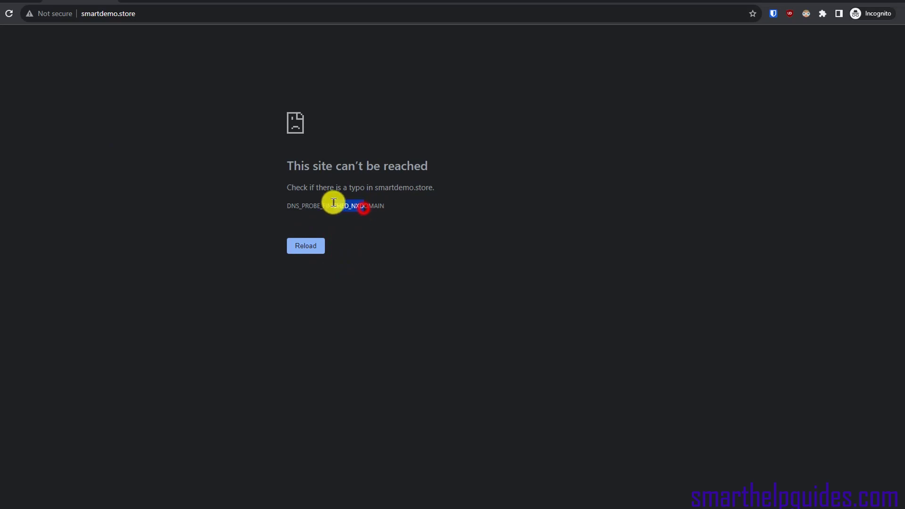
left_click(386, 228)
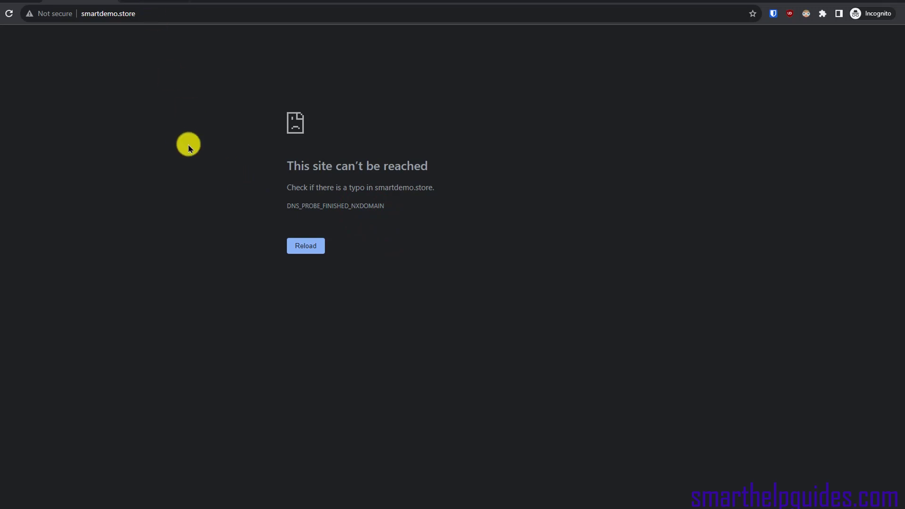
left_click(143, 1)
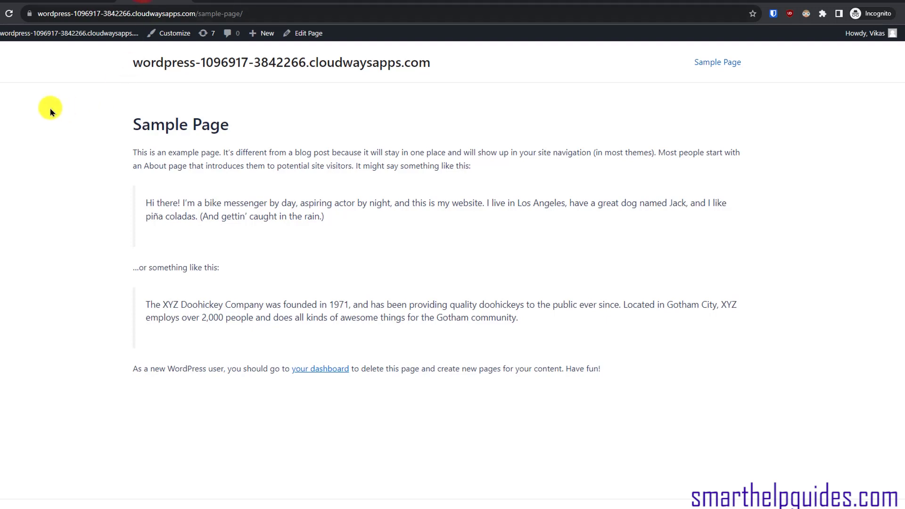
left_click(10, 14)
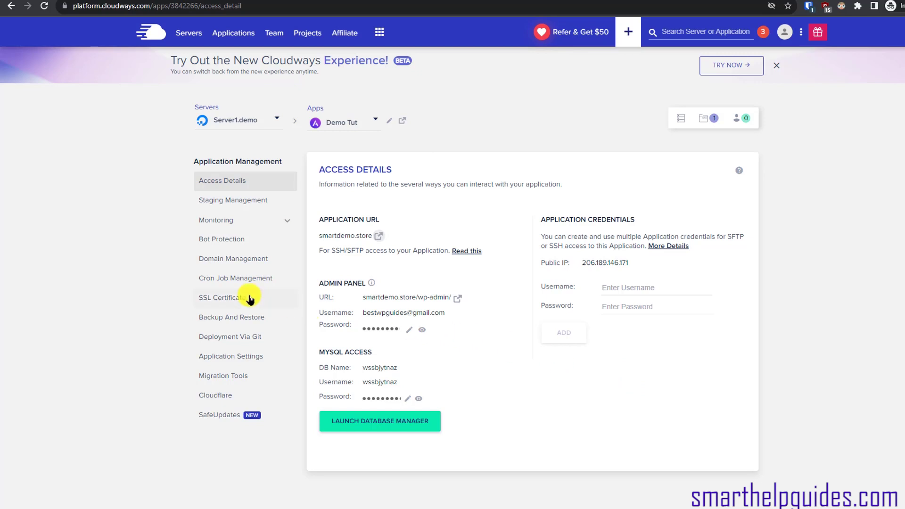
Step: Install a Let's Encrypt SSL certificate for smartdemo.store without wildcard, entering the contact e-mail address
left_click(219, 296)
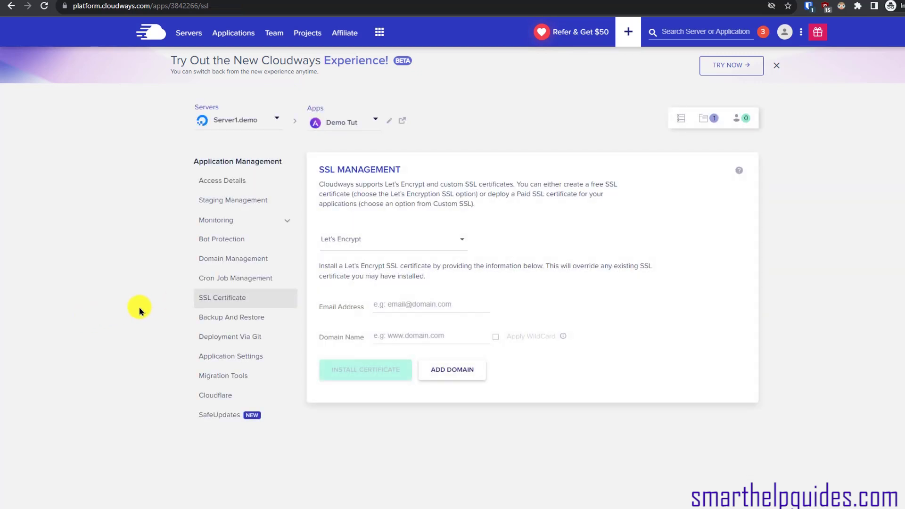
left_click(350, 240)
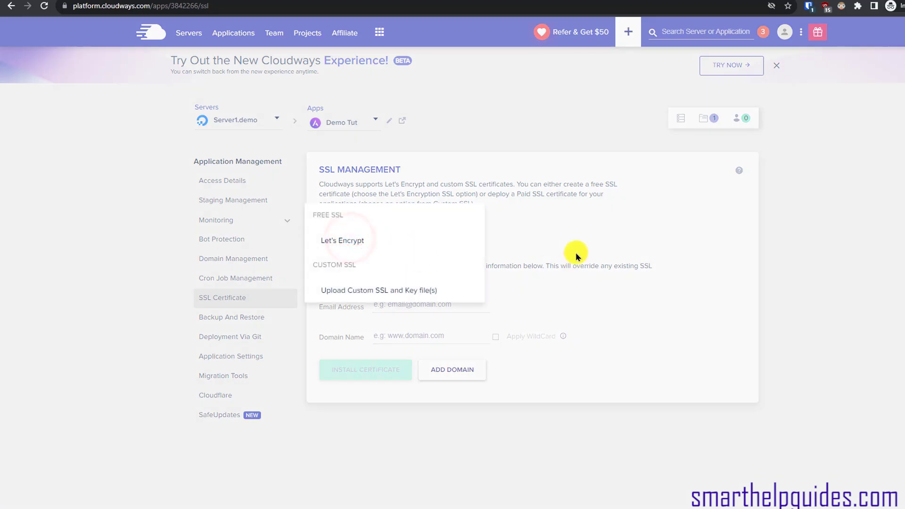
left_click(577, 240)
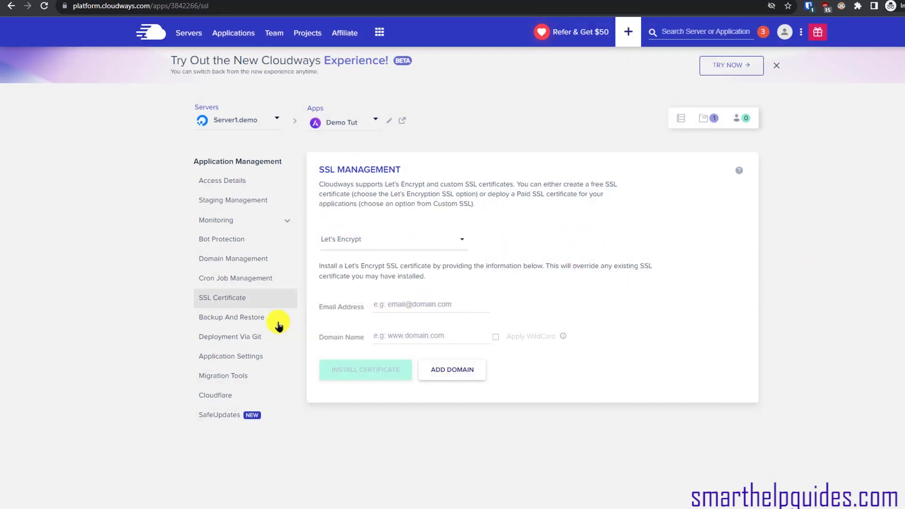
left_click(387, 311)
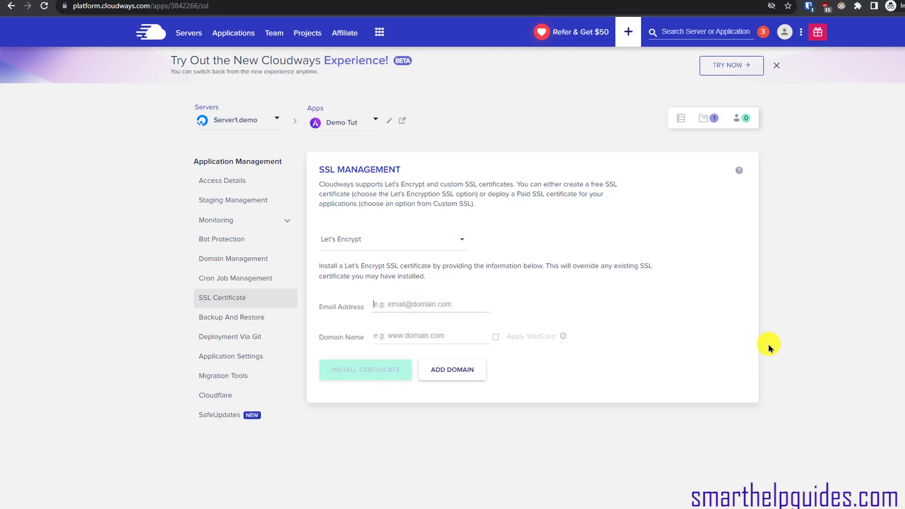
key("ctrl+v")
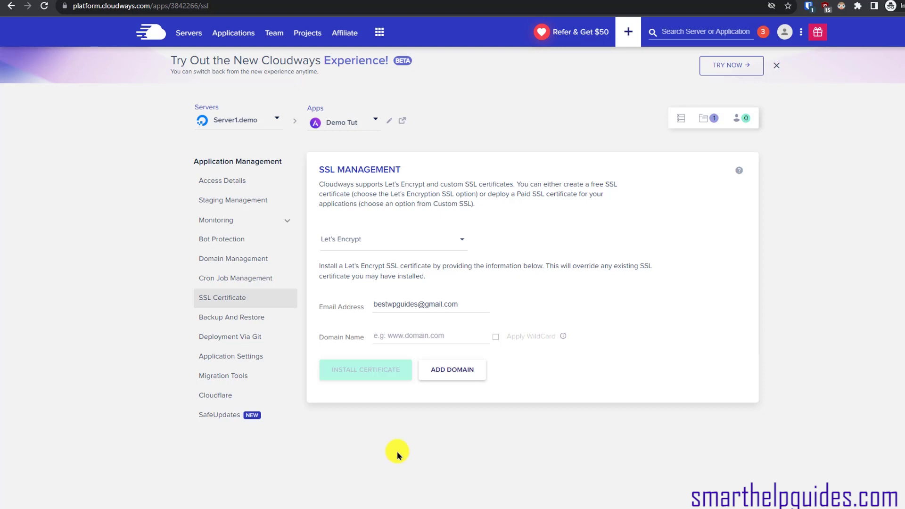
left_click(426, 336)
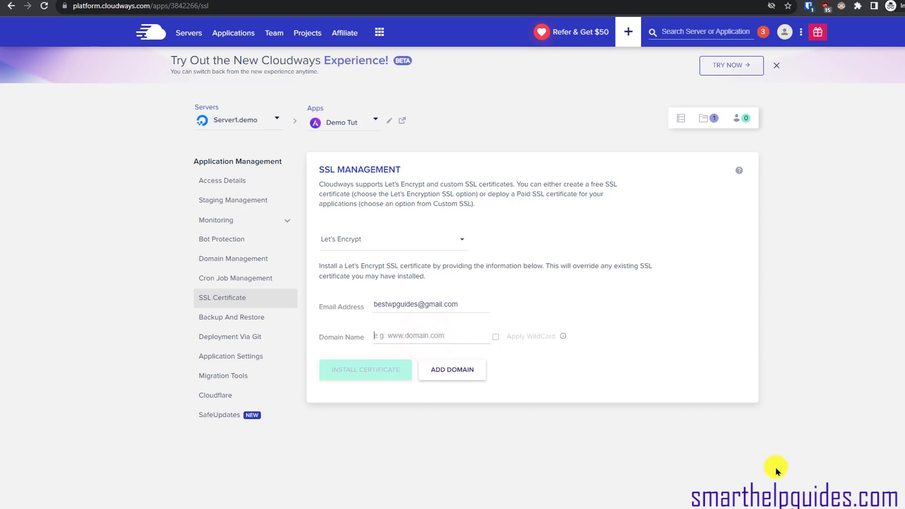
type("smartdemo.store")
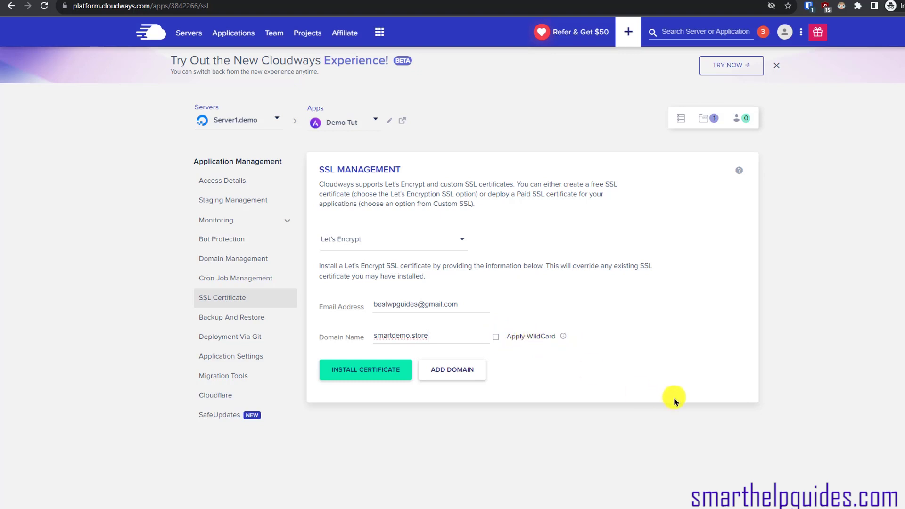
mouse_move(564, 341)
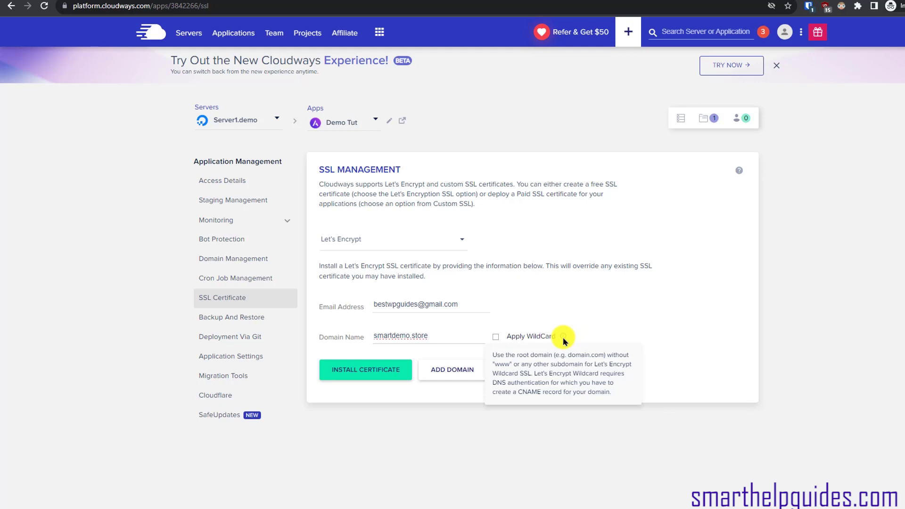
left_click(381, 375)
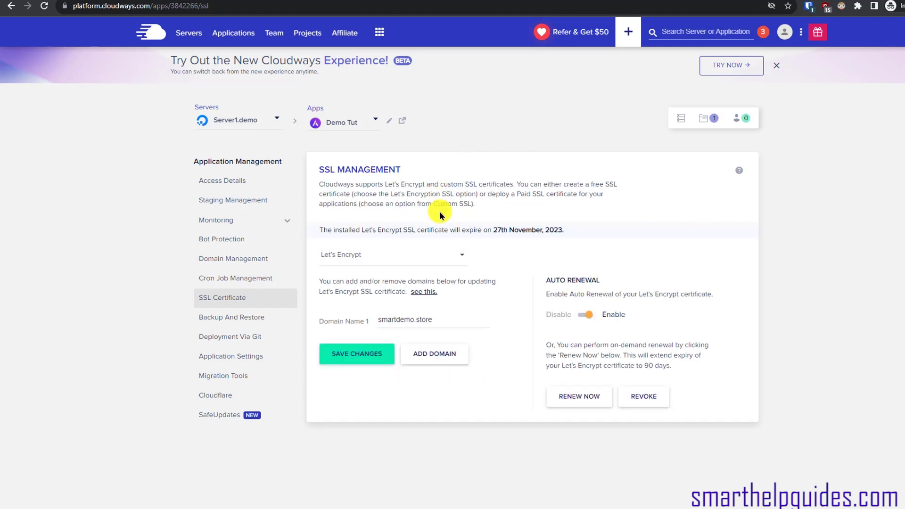
Step: Check the expiry date of the installed SSL certificate and open the application's access details
left_click_drag(322, 229, 555, 228)
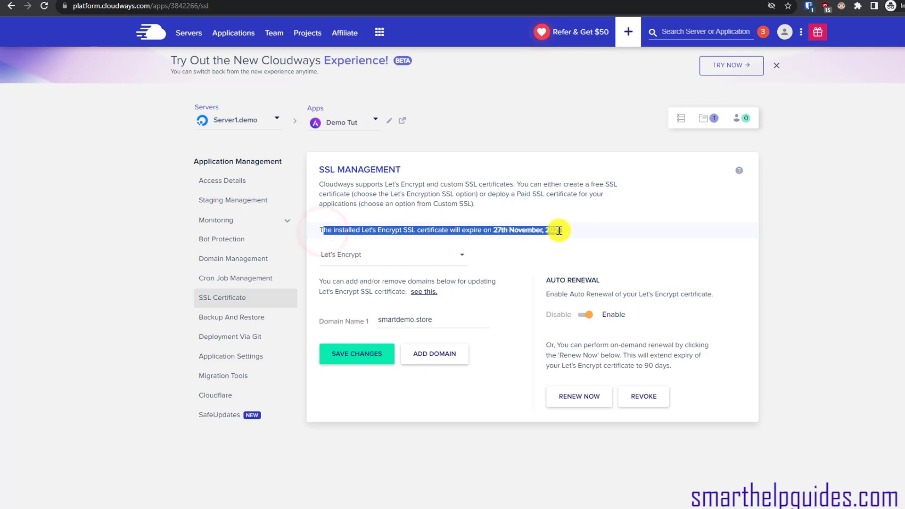
left_click(615, 233)
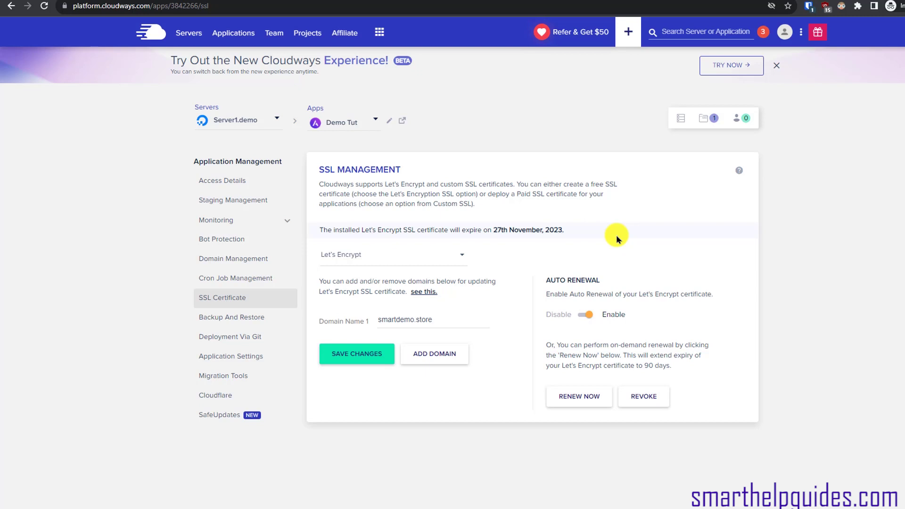
left_click(222, 181)
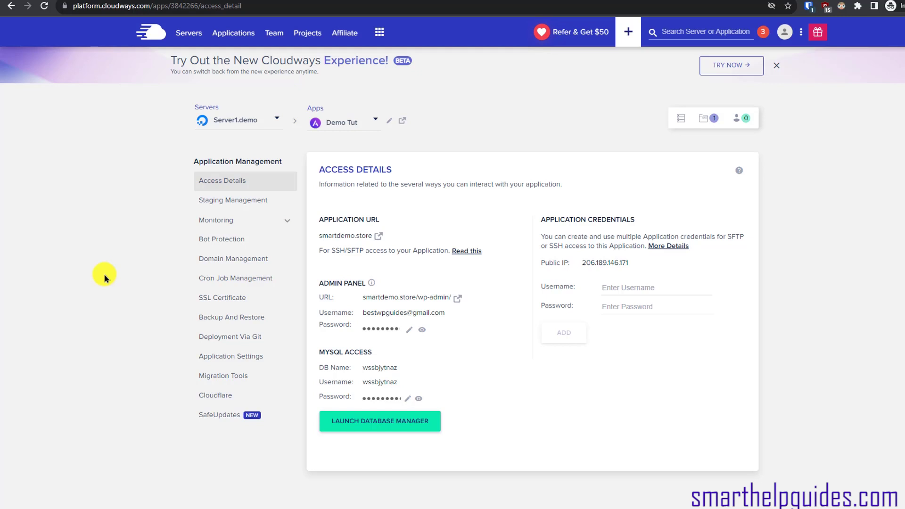